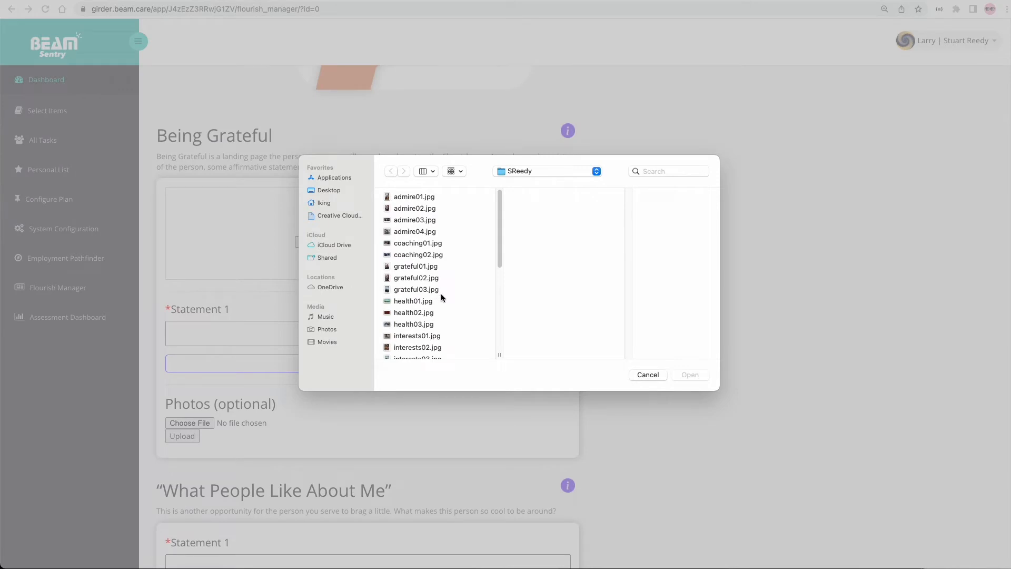
# - Choose profile.jpg and upload it as the Being Grateful profile picture
pyautogui.scroll(-10, 440, 293)
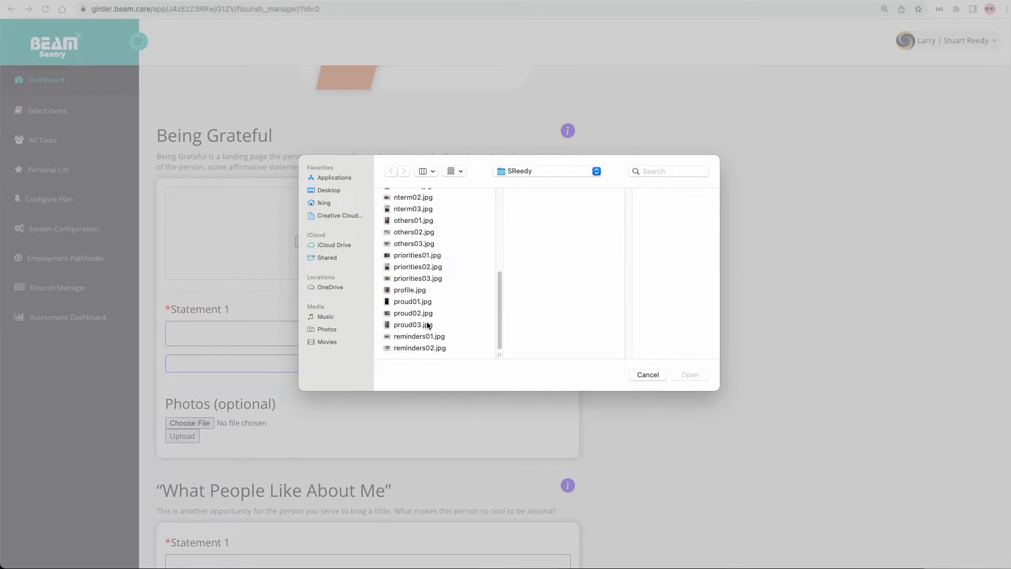
pyautogui.click(412, 292)
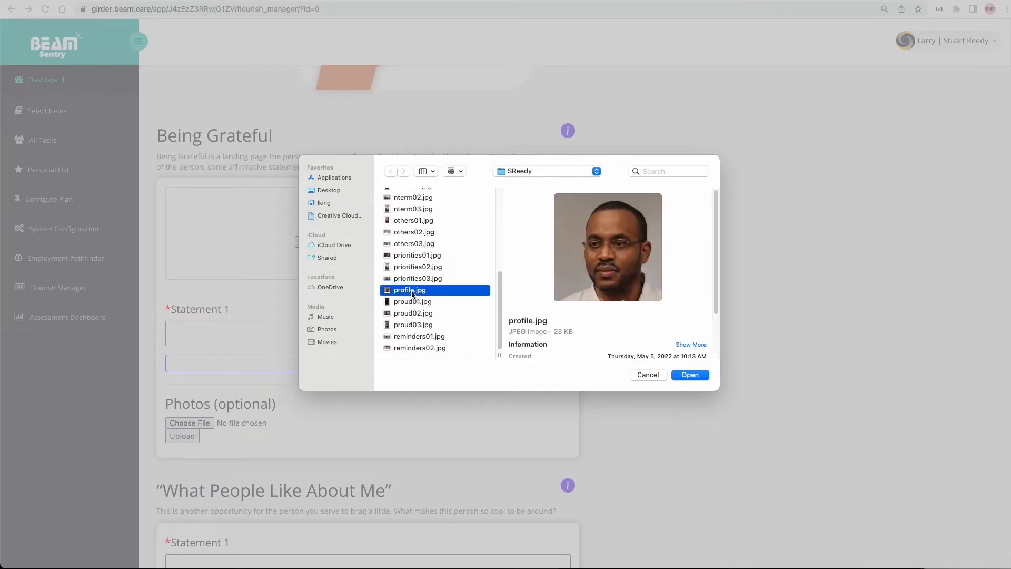
pyautogui.click(689, 375)
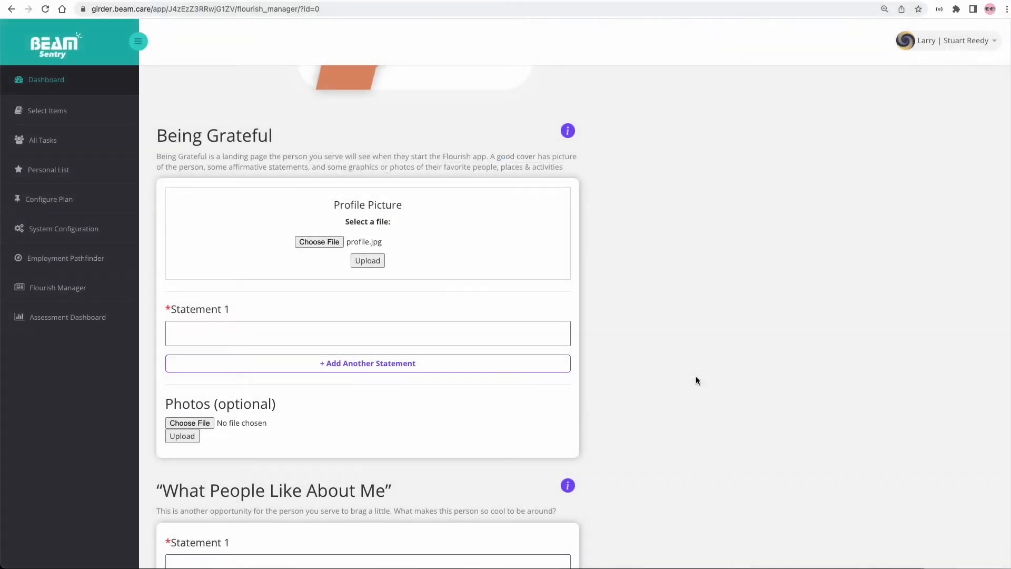
pyautogui.click(375, 261)
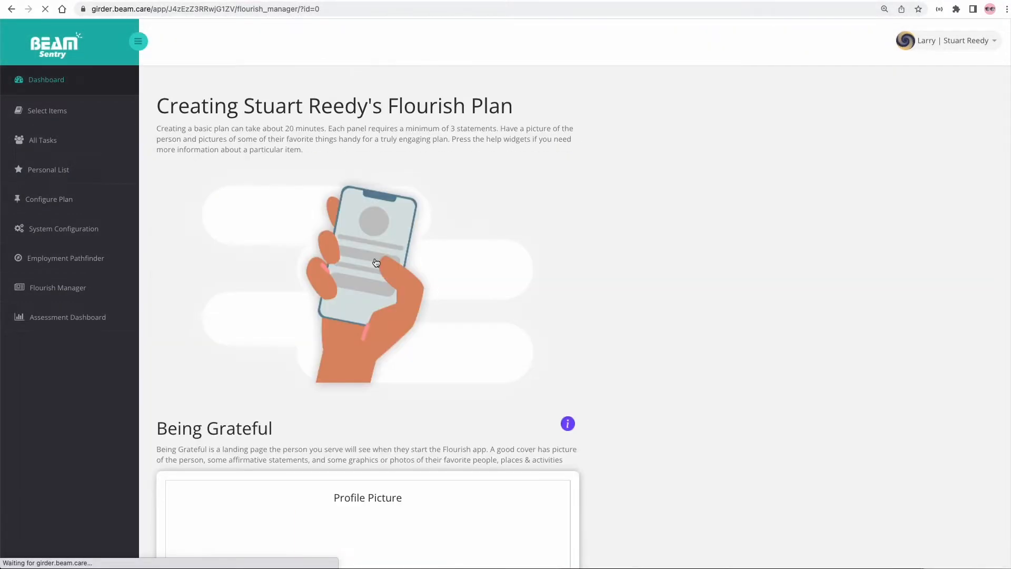
pyautogui.scroll(-5, 375, 262)
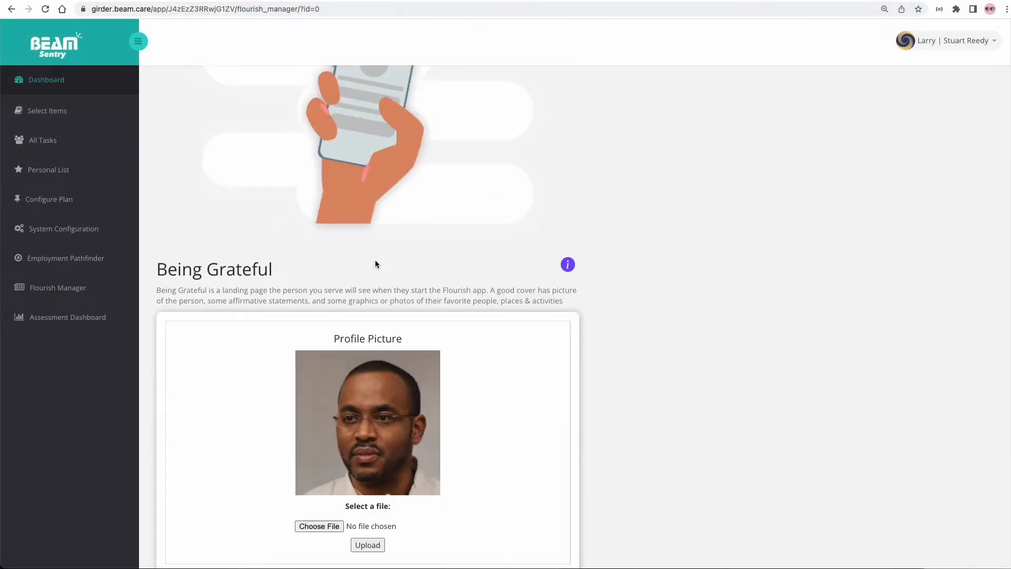
pyautogui.scroll(-4, 375, 263)
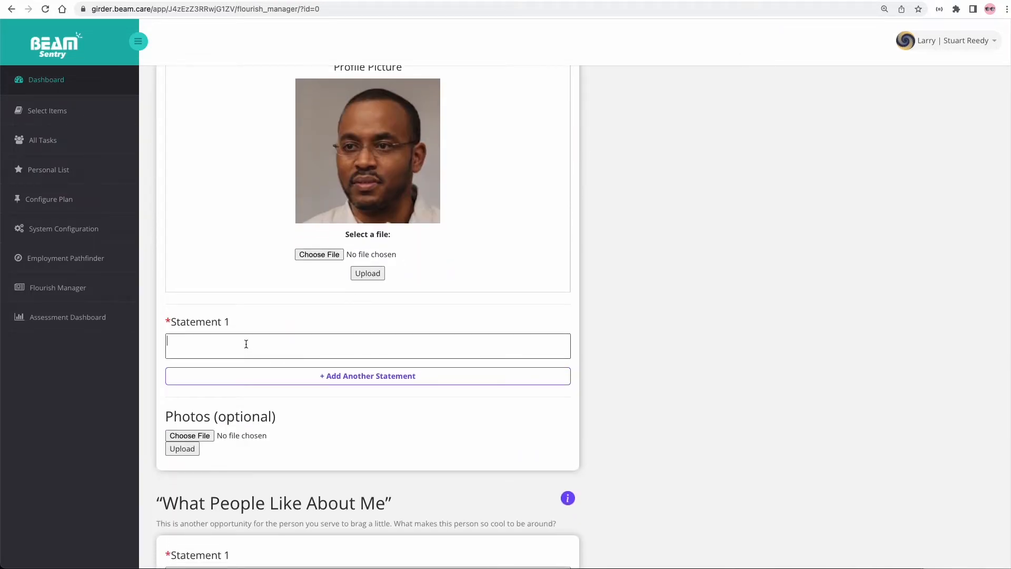
# - Write Statement 1 about gratitude for mom and sister, then begin Statement 2 about the Heights Tire Co. job
pyautogui.write('I am grateful for my mom and my sister, Anna.')
pyautogui.click(271, 376)
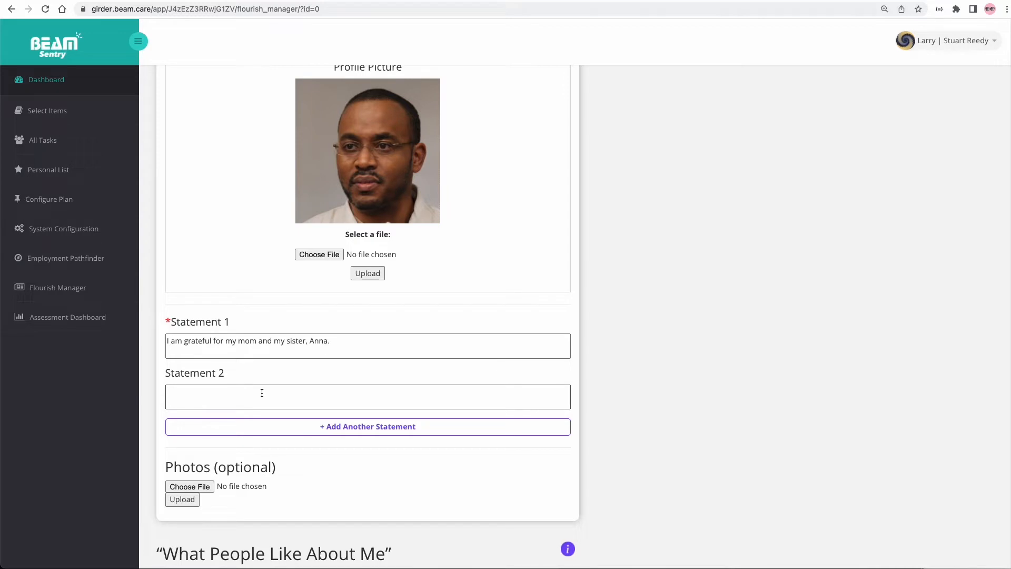
pyautogui.write('I am gratefu')
pyautogui.write('k')
pyautogui.press('BackSpace')
pyautogui.press('BackSpace')
pyautogui.write('l for my job at Heights Tire Co.')
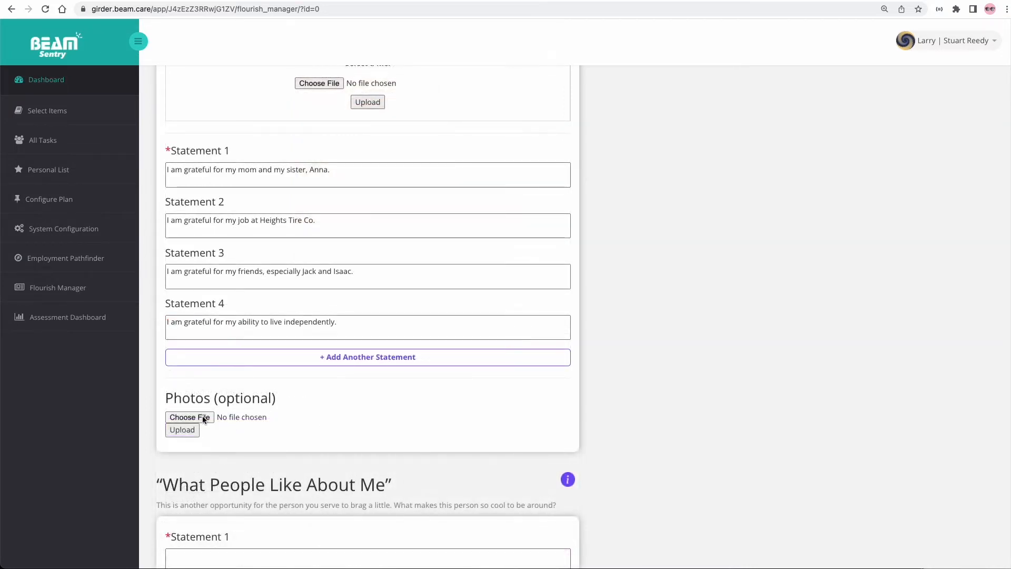
# - Upload grateful01.jpg to Being Grateful photos and finish the visit-the-dentist-every-six-months reminder
pyautogui.click(203, 417)
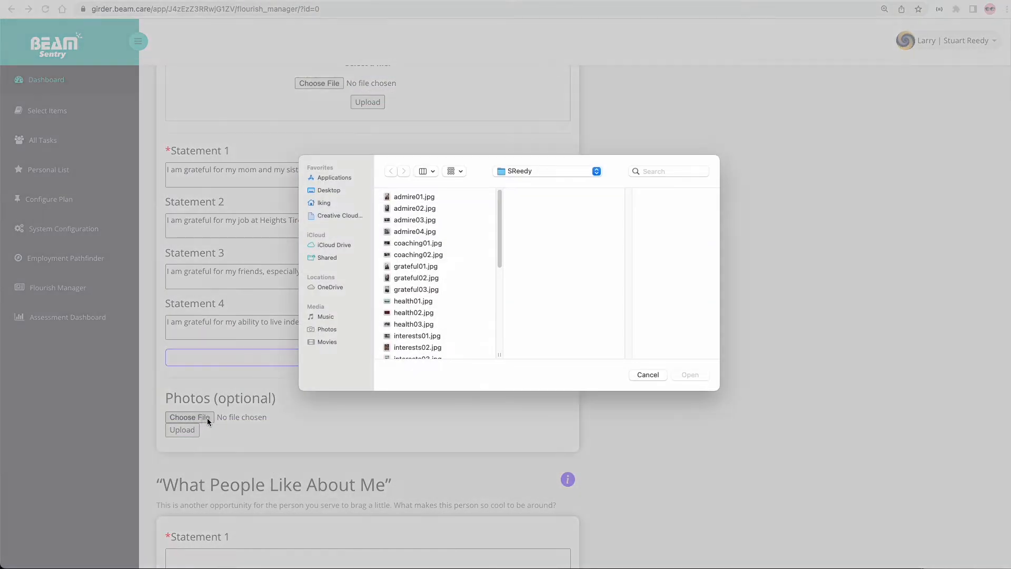
pyautogui.click(425, 265)
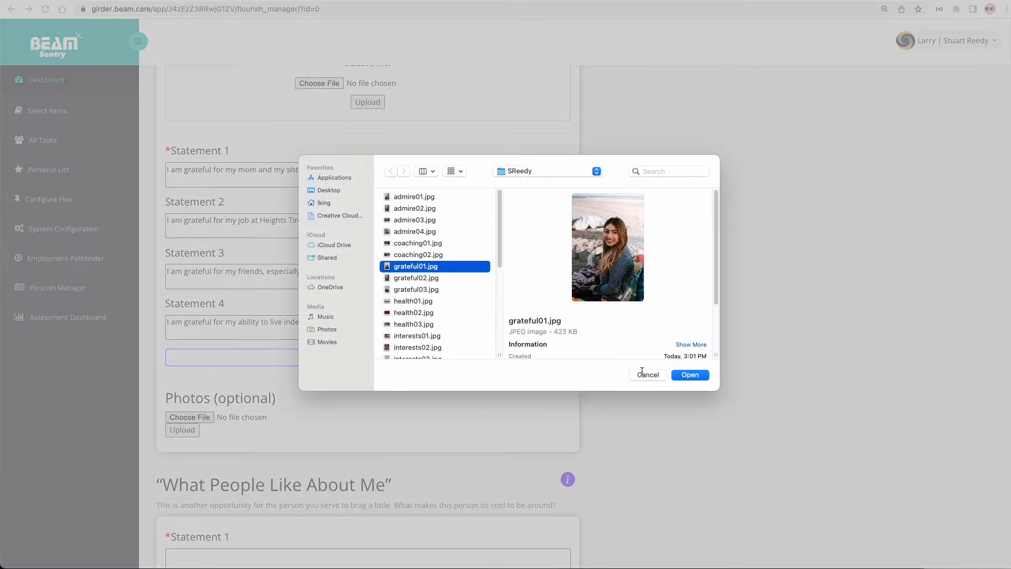
pyautogui.click(695, 376)
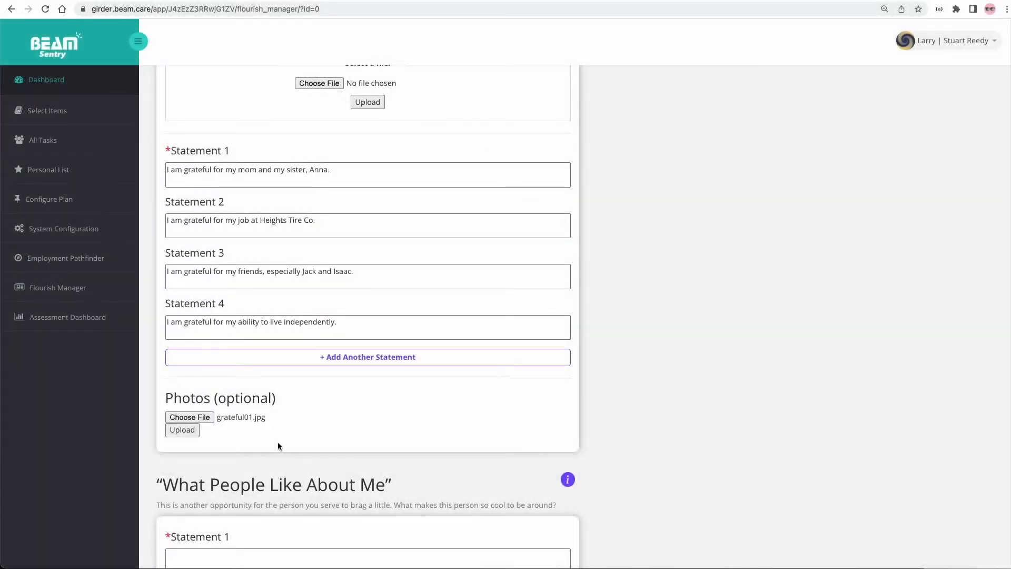
pyautogui.click(193, 430)
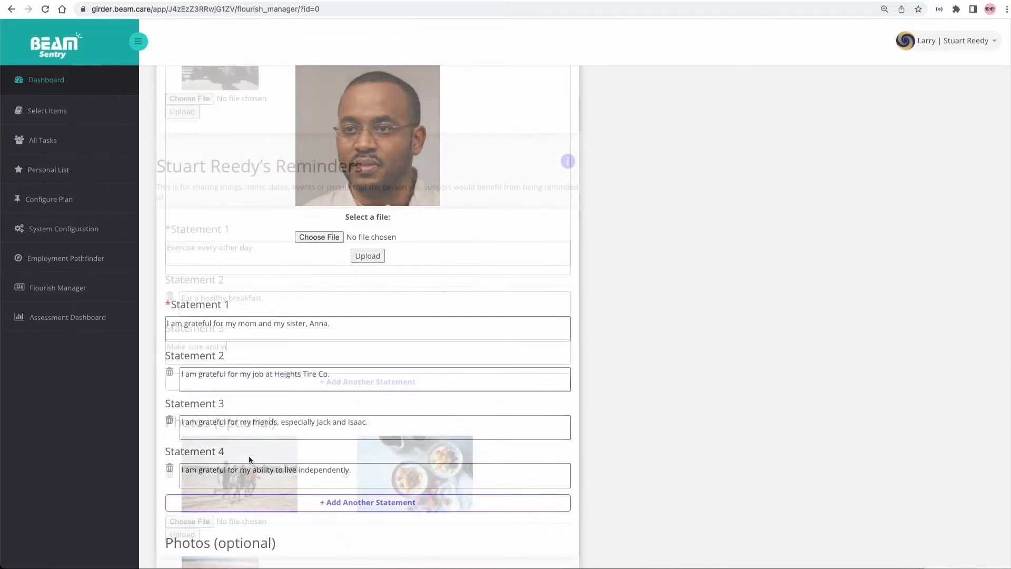
pyautogui.write('tis')
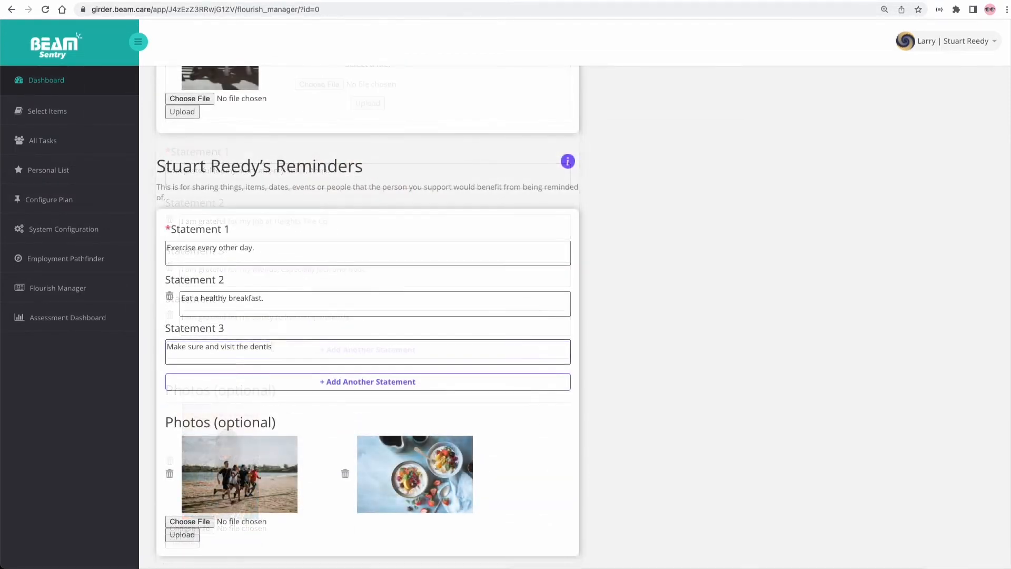
pyautogui.write('t every six months.')
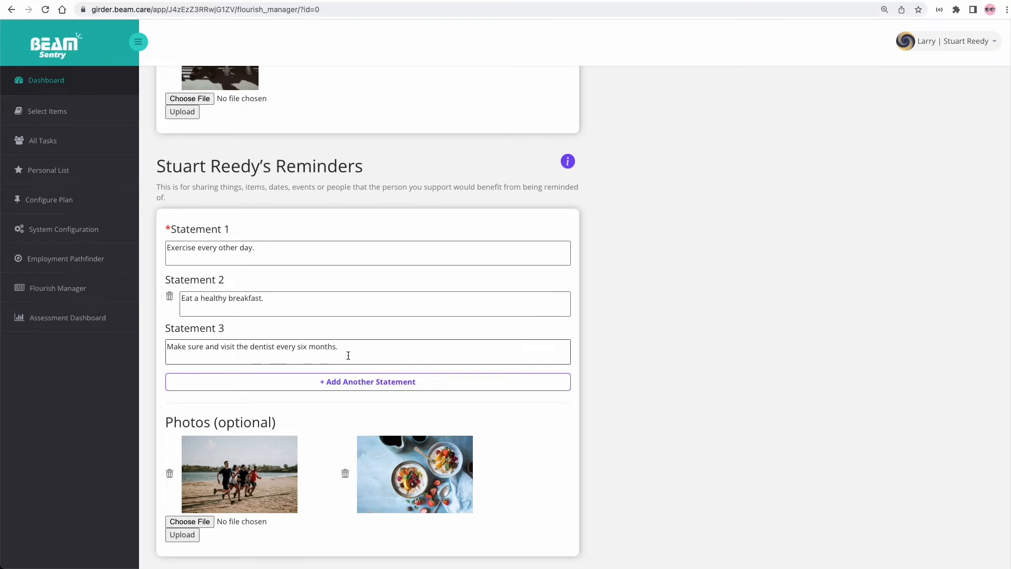
pyautogui.scroll(-2, 529, 369)
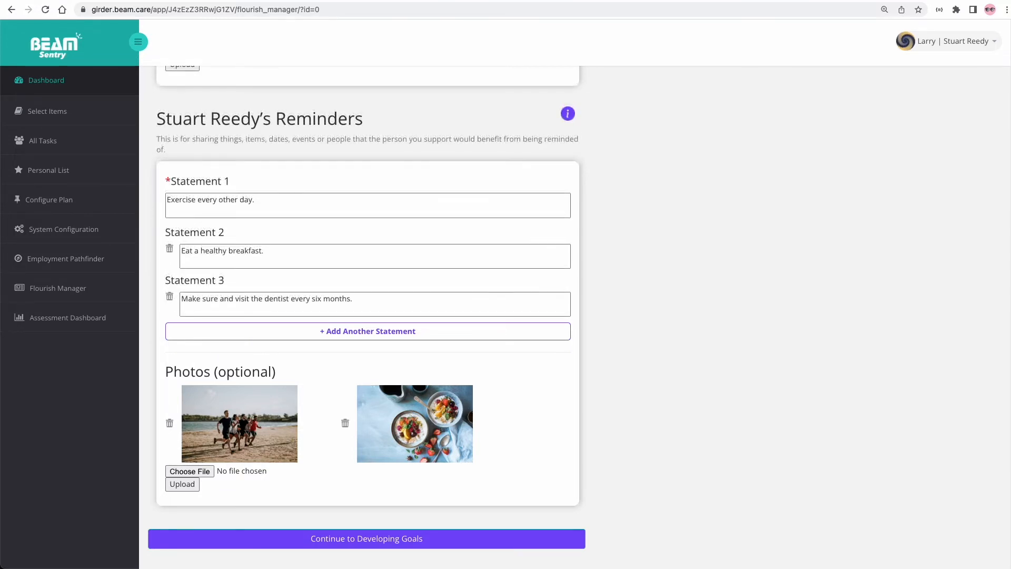
pyautogui.click(451, 542)
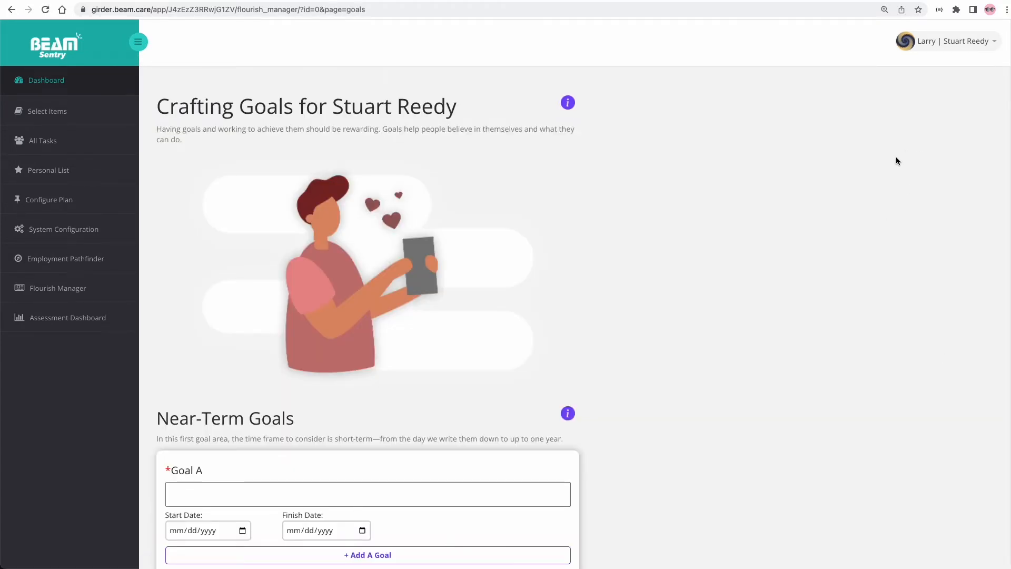
pyautogui.scroll(-5, 876, 191)
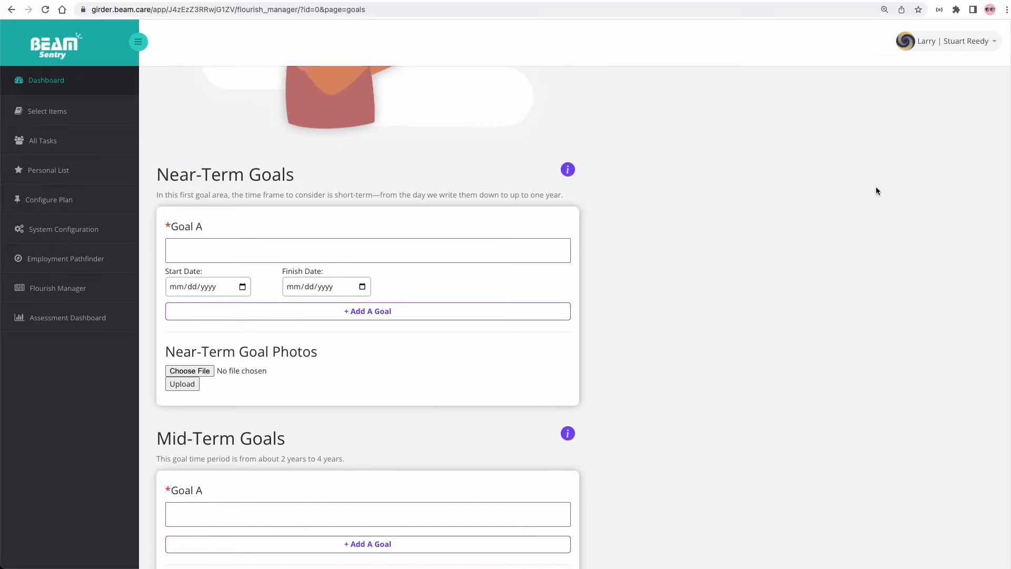
pyautogui.scroll(-3, 875, 187)
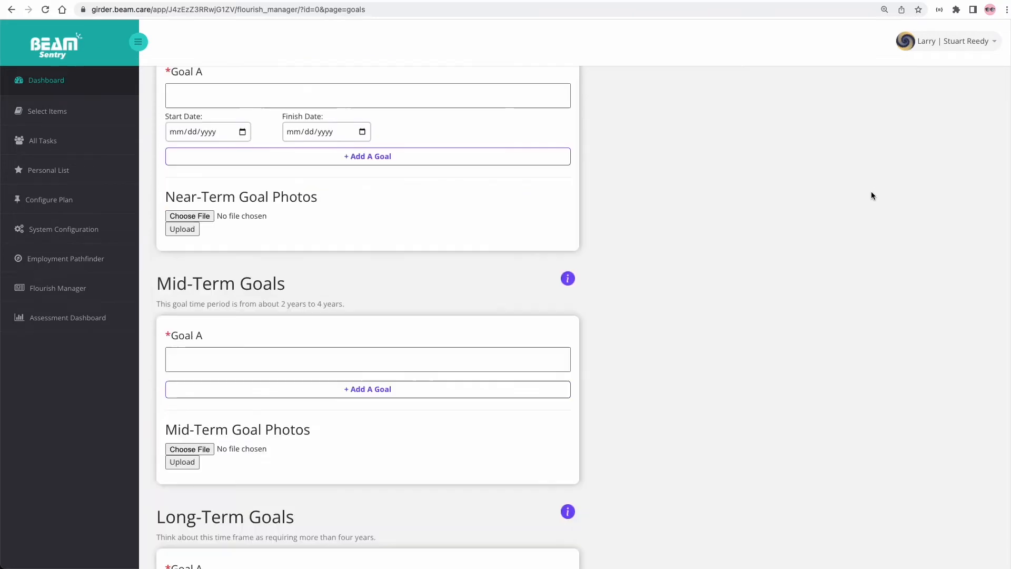
pyautogui.scroll(-4, 871, 192)
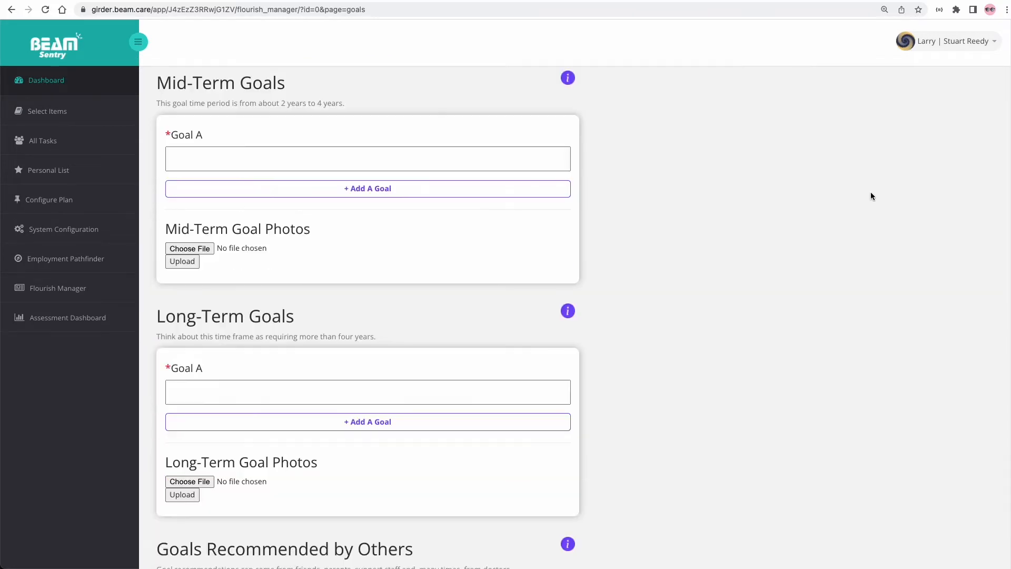
pyautogui.scroll(-3, 871, 196)
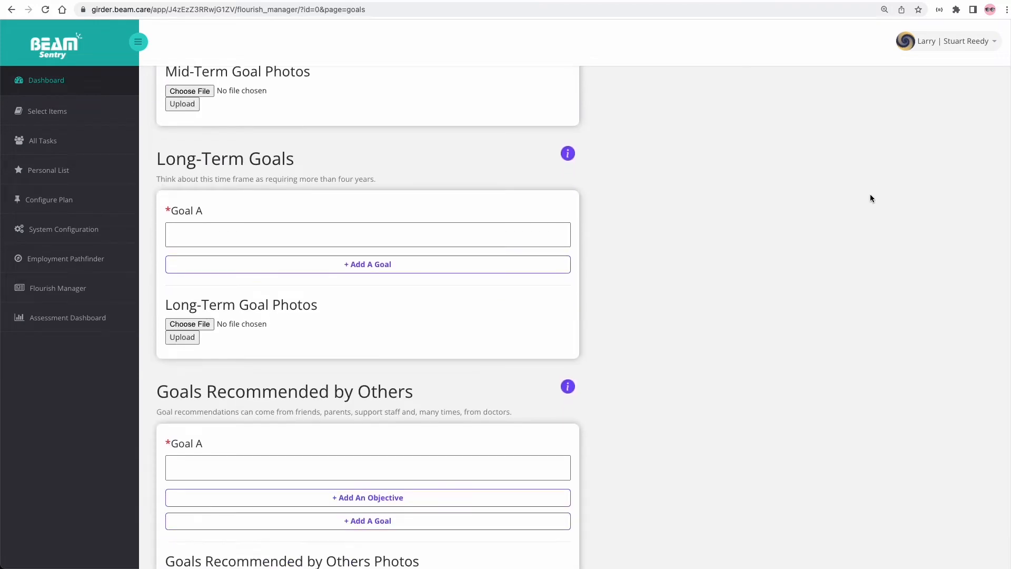
pyautogui.scroll(-2, 871, 197)
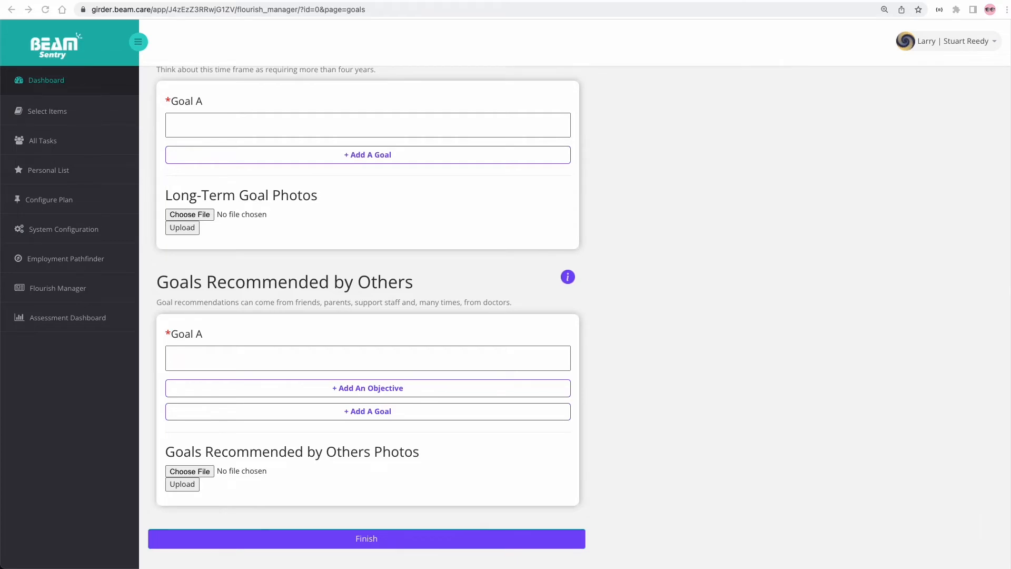
pyautogui.scroll(9, 724, 524)
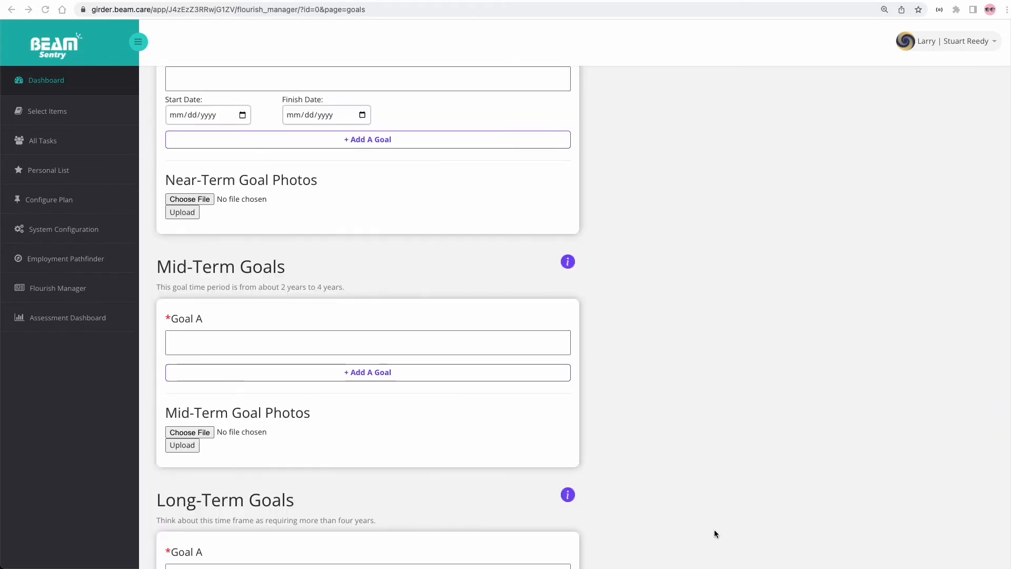
pyautogui.scroll(2, 715, 534)
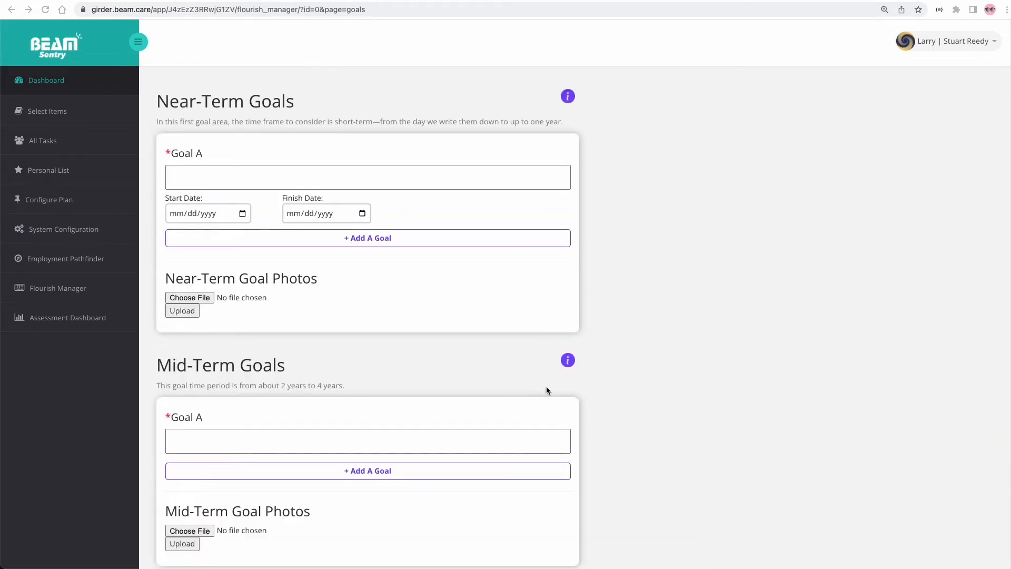
# - Write Goal A about the Florida Star Wars Park and date Goal B 05/25/2022 to 06/22/2022
pyautogui.click(224, 176)
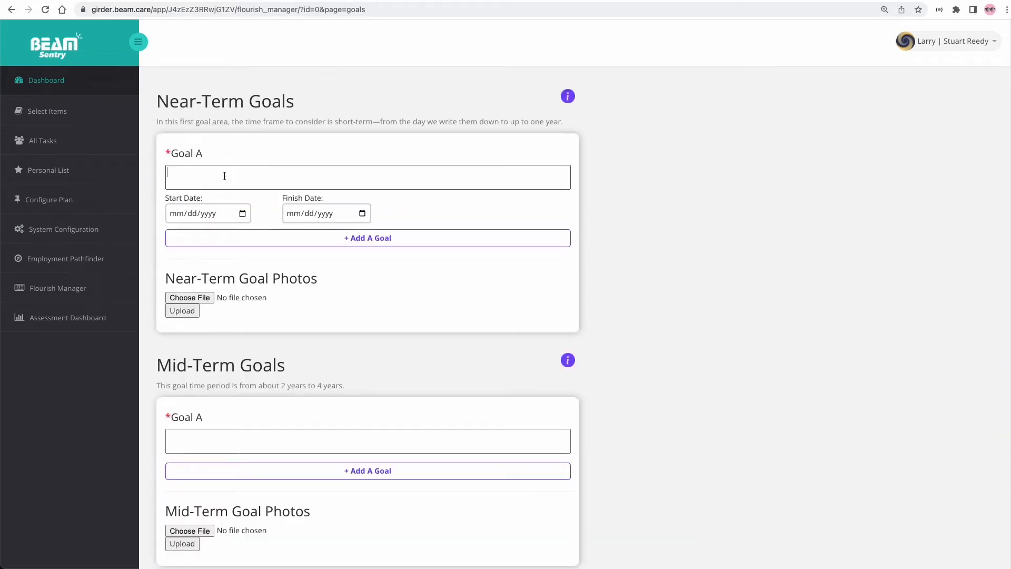
pyautogui.write('I would like')
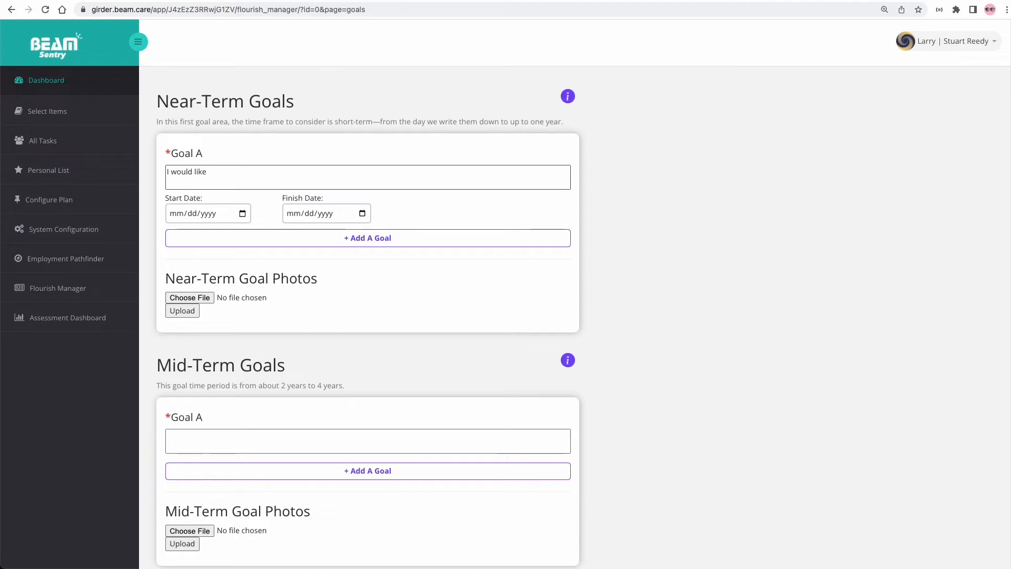
pyautogui.write(' to know more abo')
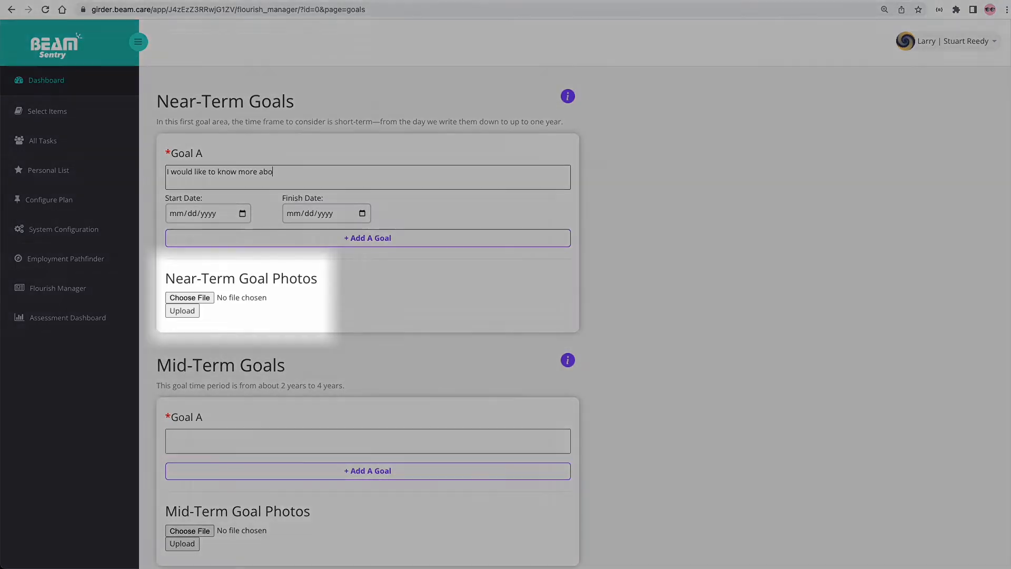
pyautogui.write('ut the Sta')
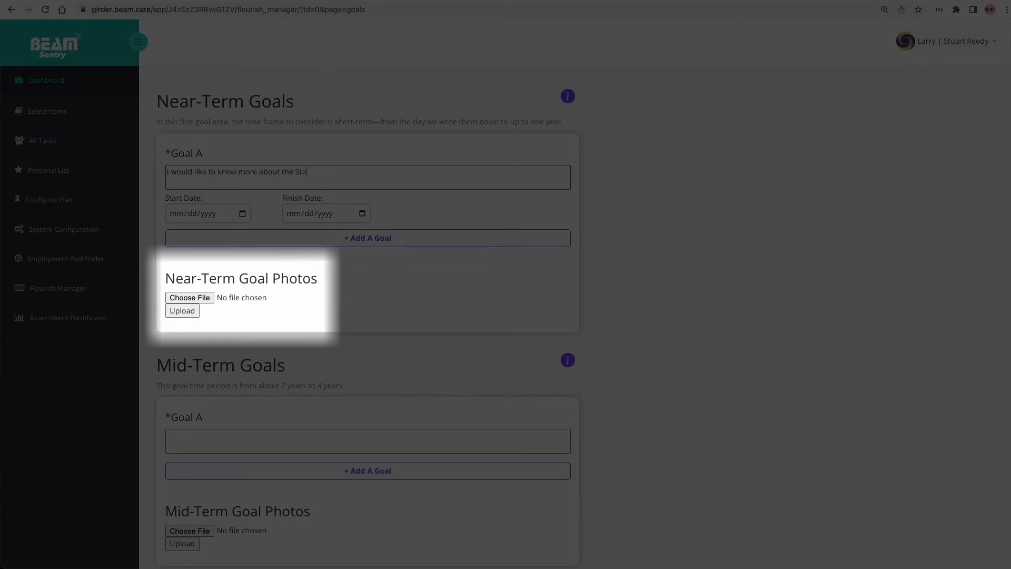
pyautogui.write('r Wars Park ')
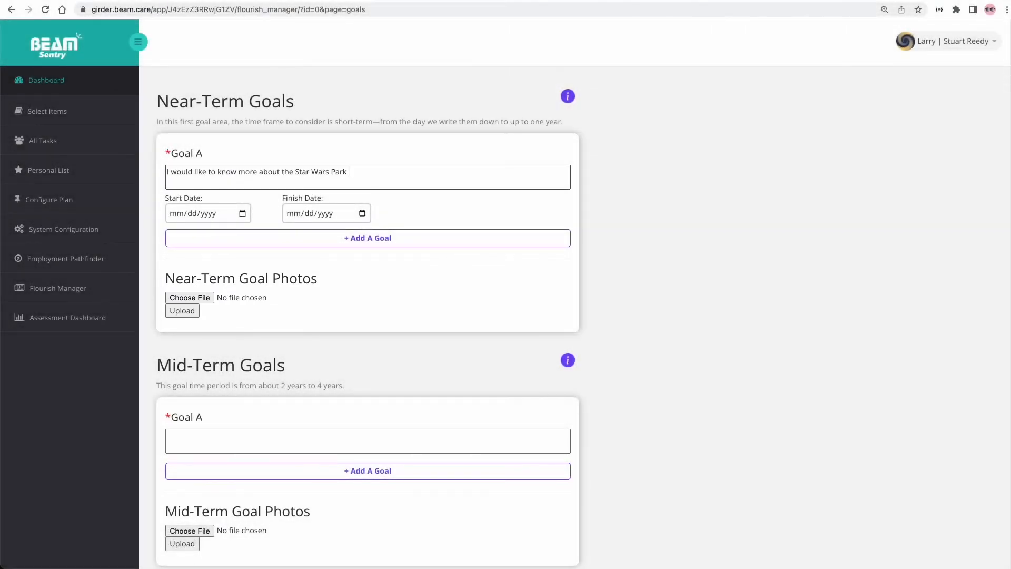
pyautogui.write('in Florid')
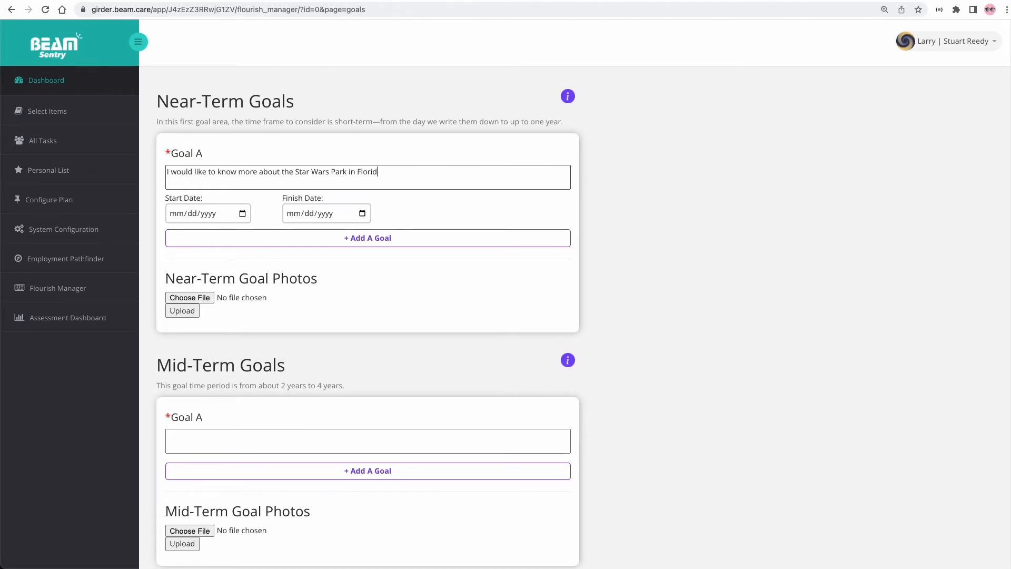
pyautogui.write('a to see if I can afford to visit it.')
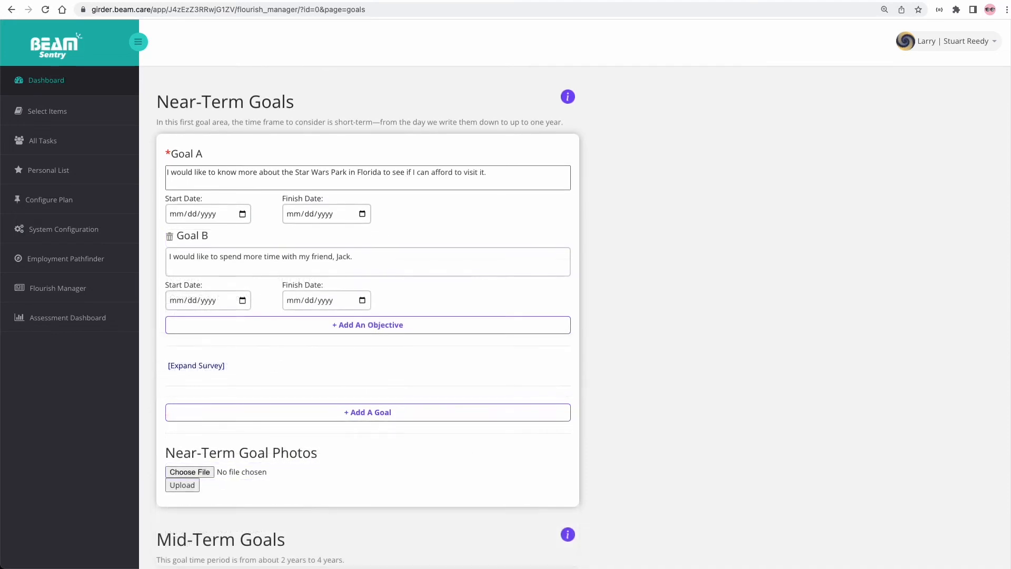
pyautogui.click(243, 301)
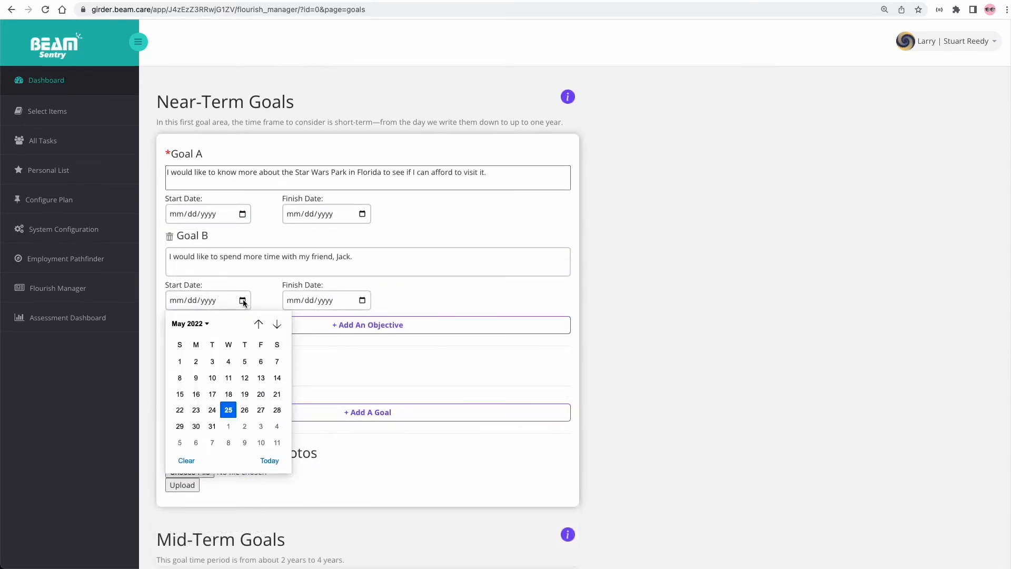
pyautogui.click(270, 460)
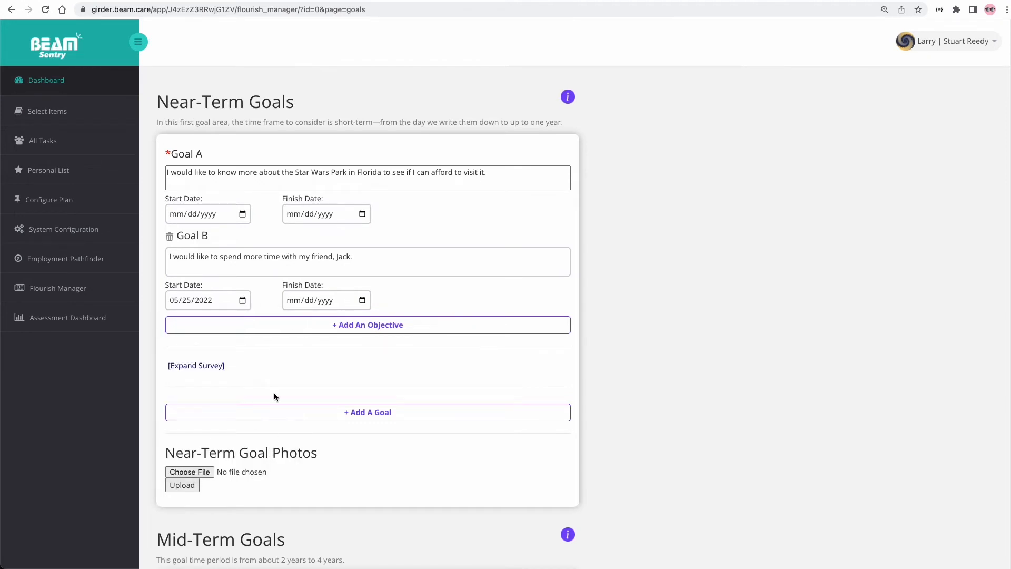
pyautogui.click(363, 300)
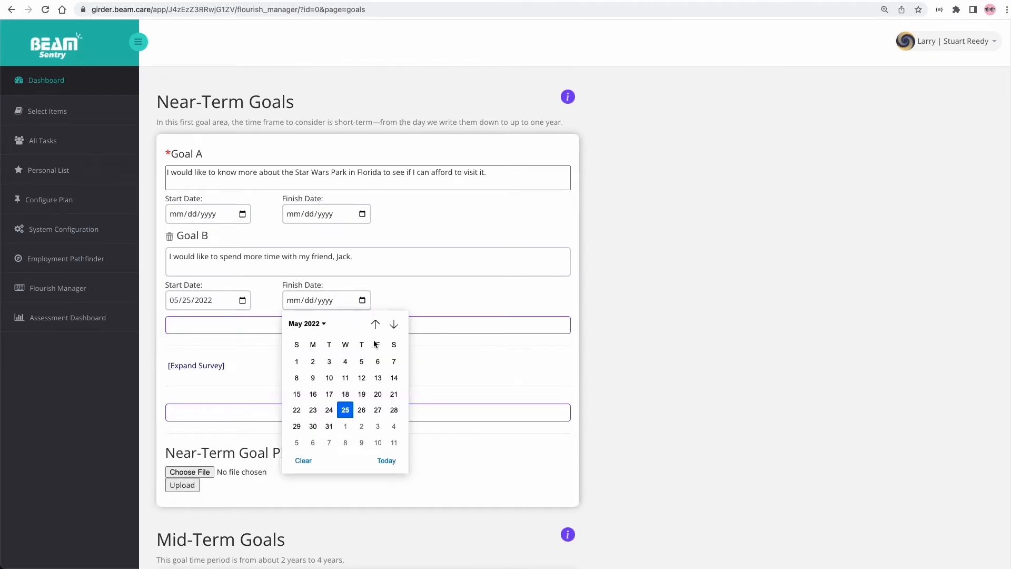
pyautogui.click(393, 325)
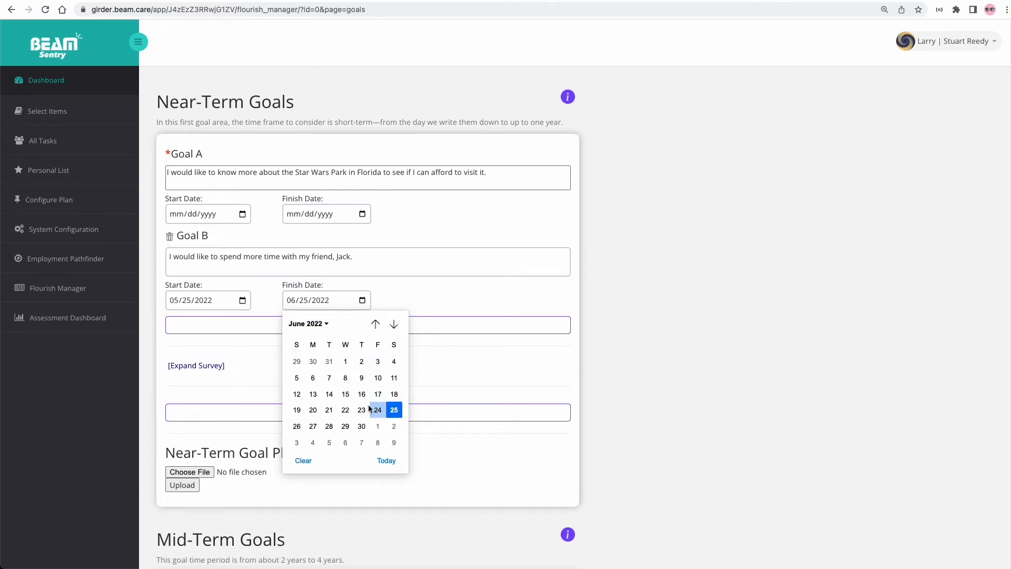
pyautogui.click(345, 410)
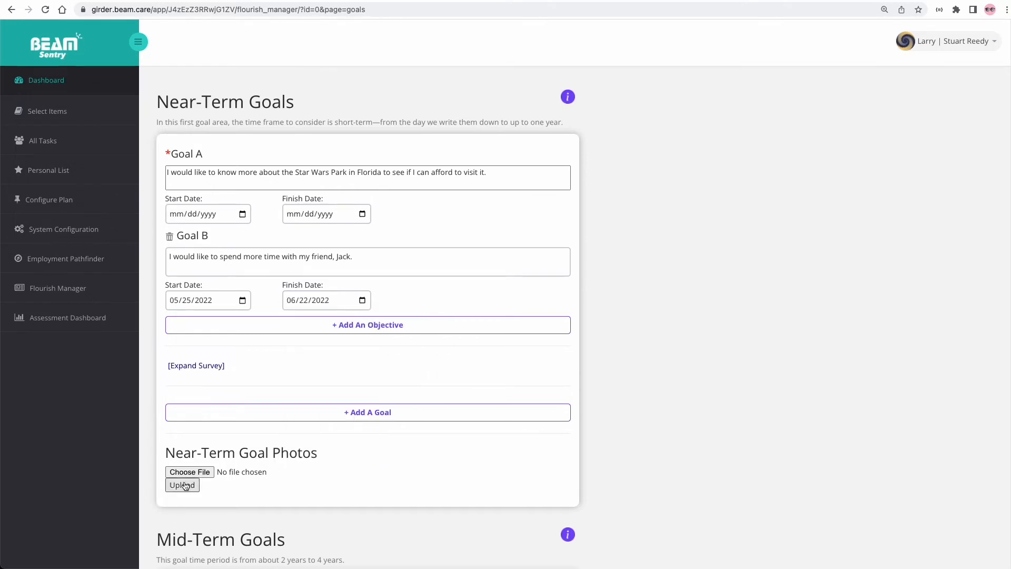
# - Add Goal Objective 1 about inviting friends over more often, with a Saturday Halo invitation task
pyautogui.click(248, 326)
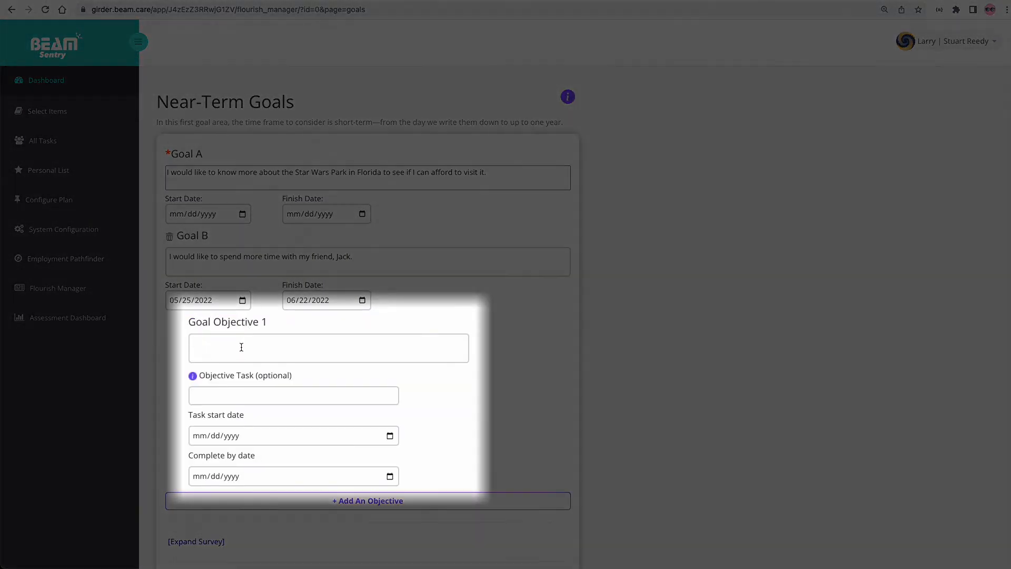
pyautogui.click(241, 347)
pyautogui.write('Stuart')
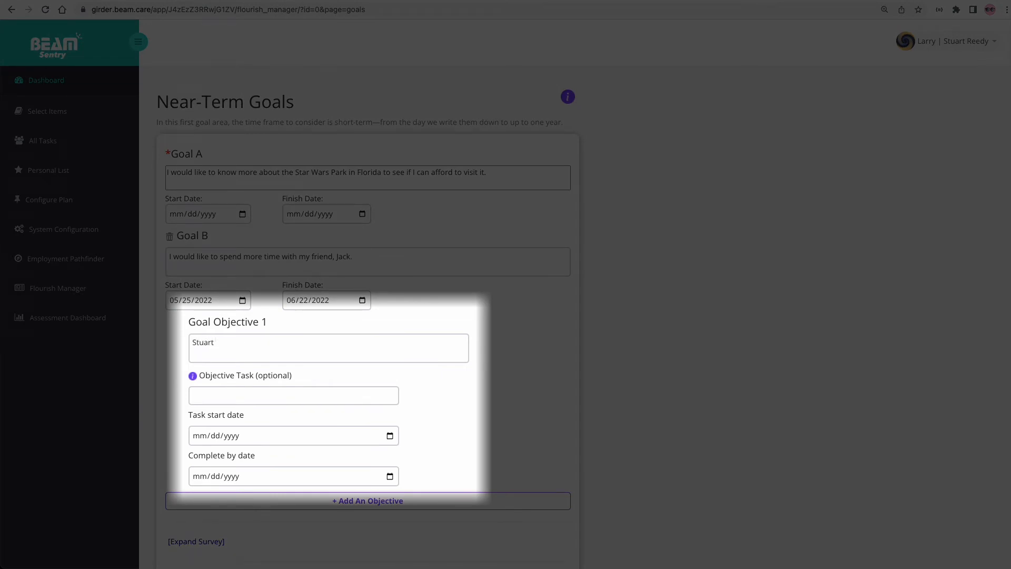
pyautogui.write(' nee')
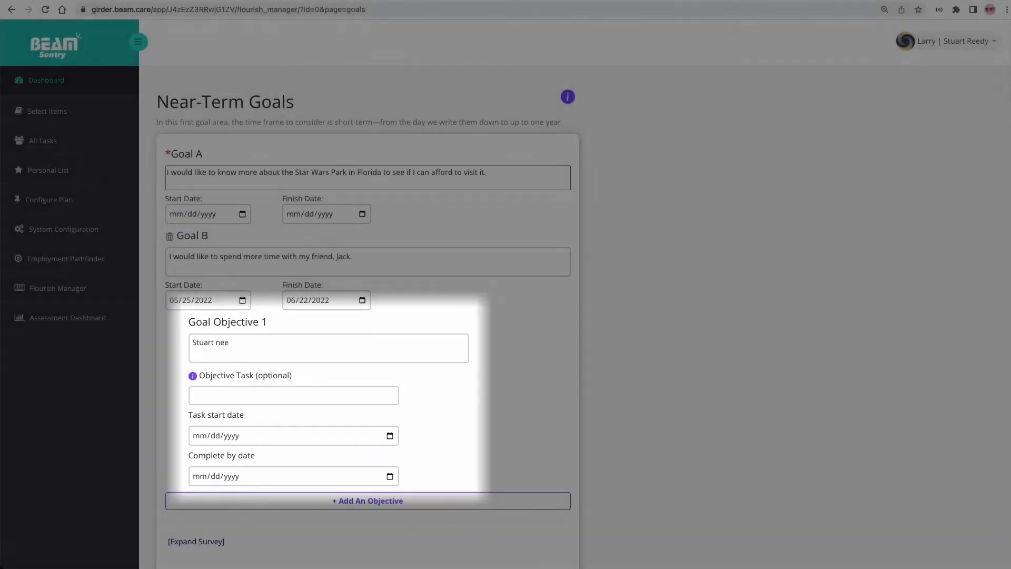
pyautogui.write('ds')
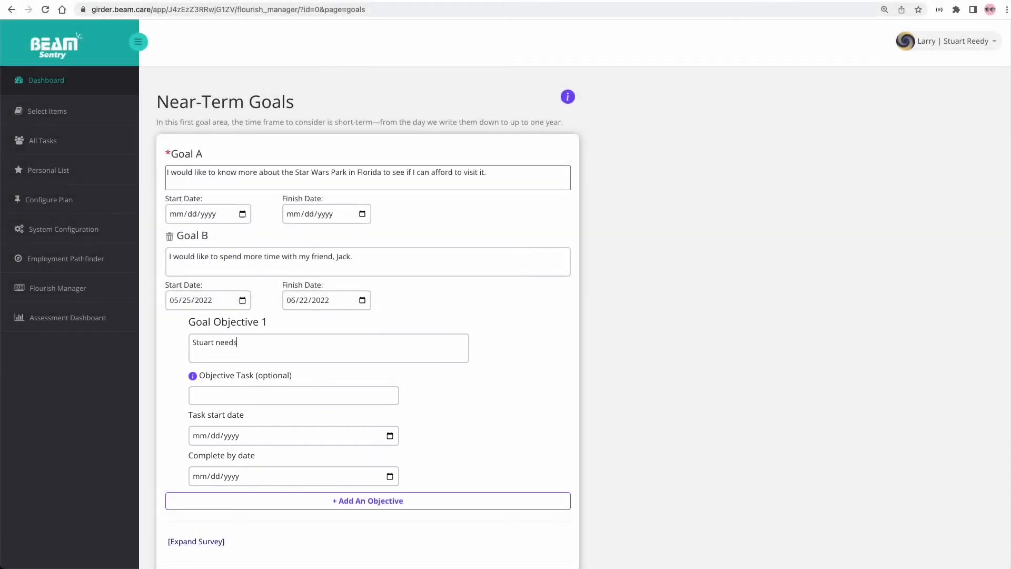
pyautogui.write(' to i')
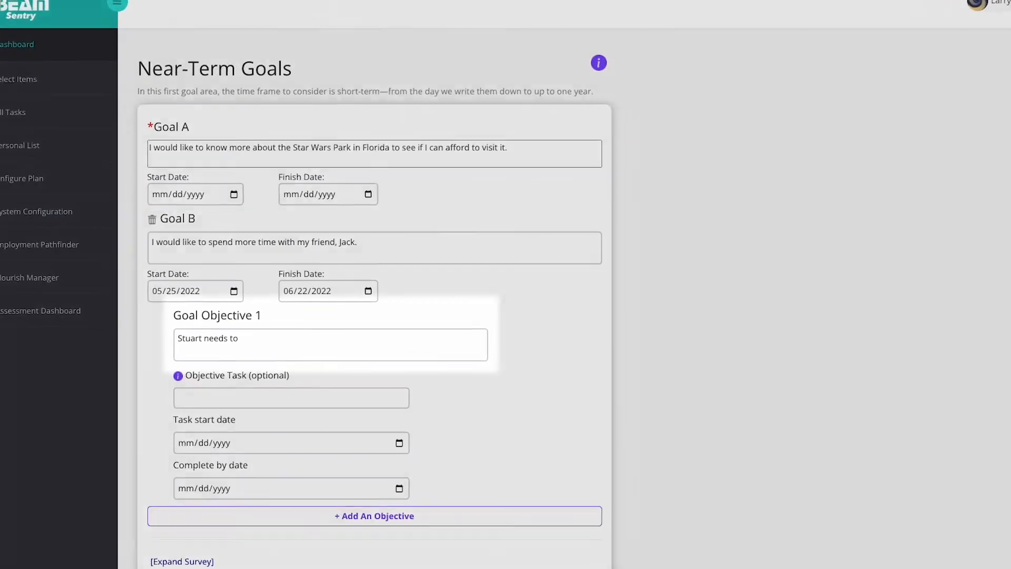
pyautogui.write('nvi')
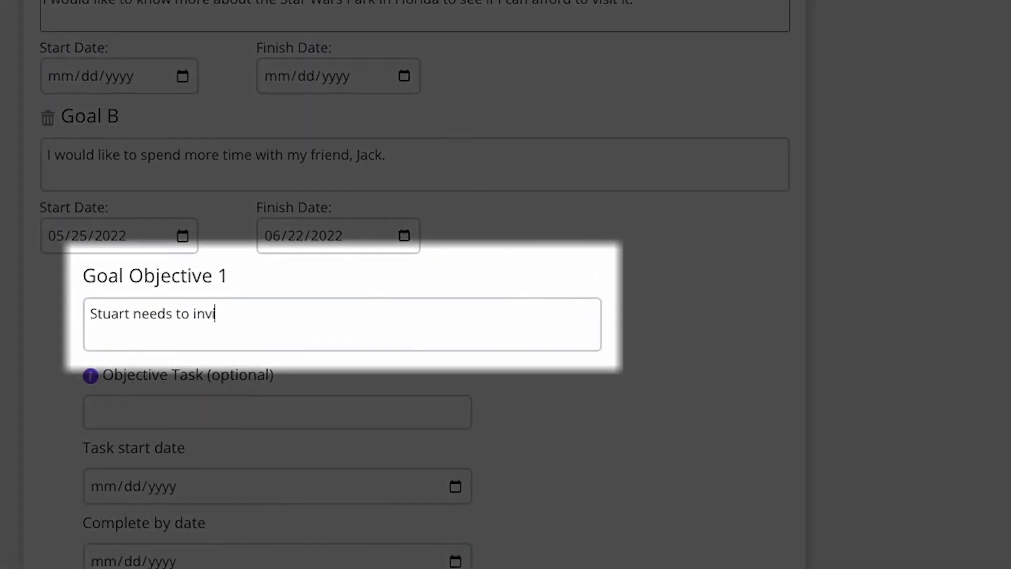
pyautogui.write('te his friend')
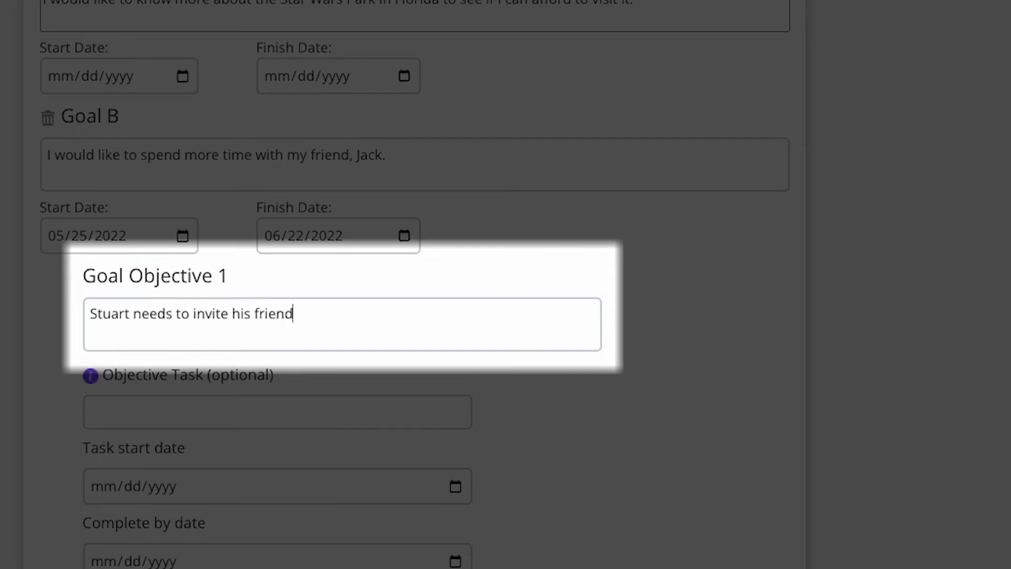
pyautogui.write('s over more often')
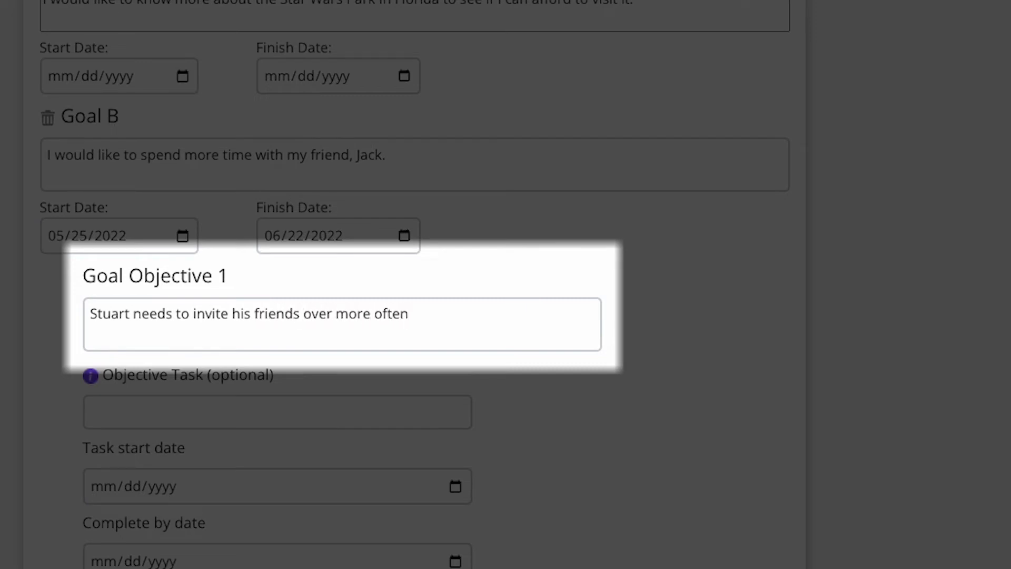
pyautogui.write('.')
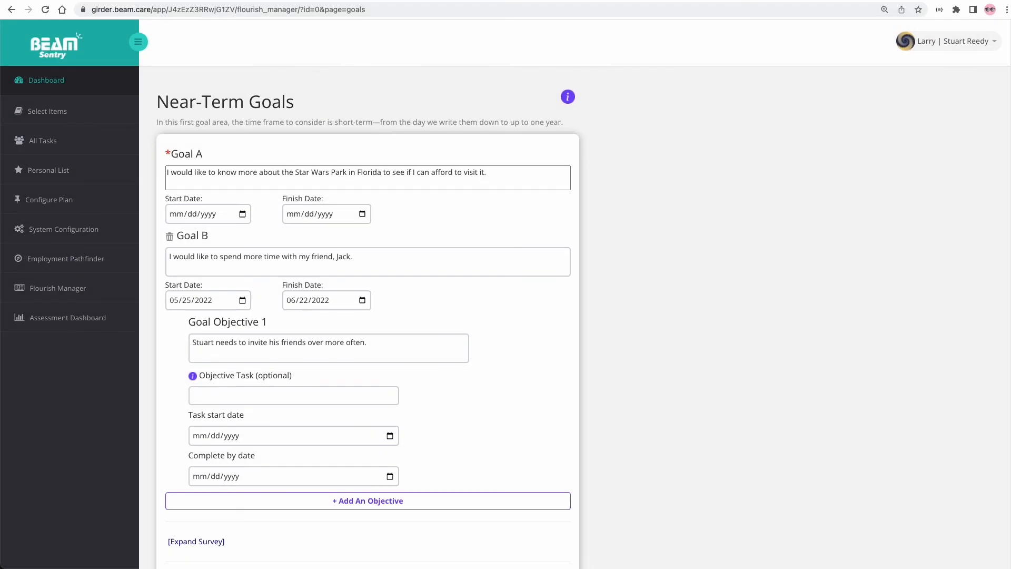
pyautogui.click(233, 399)
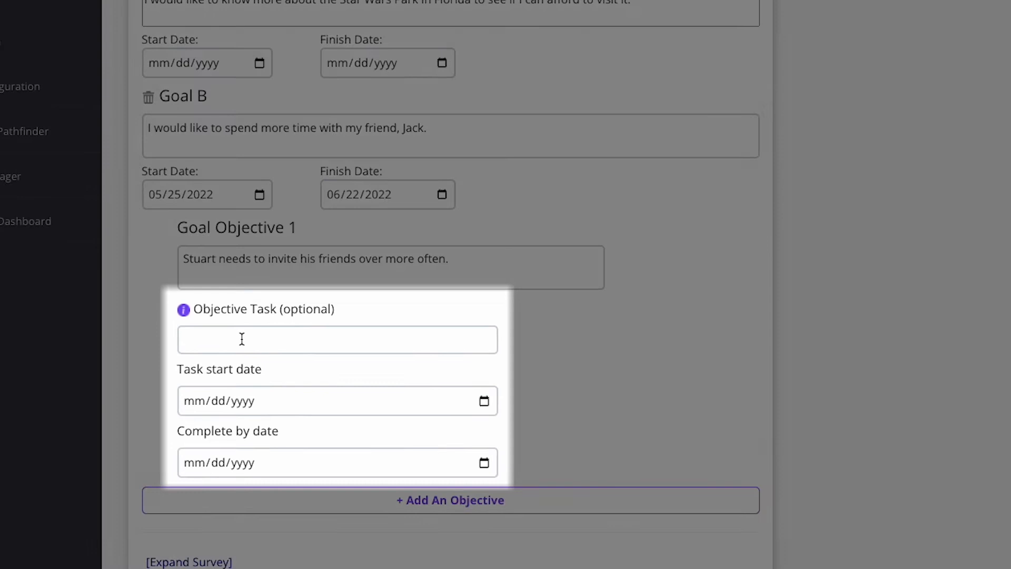
pyautogui.write('Invite ')
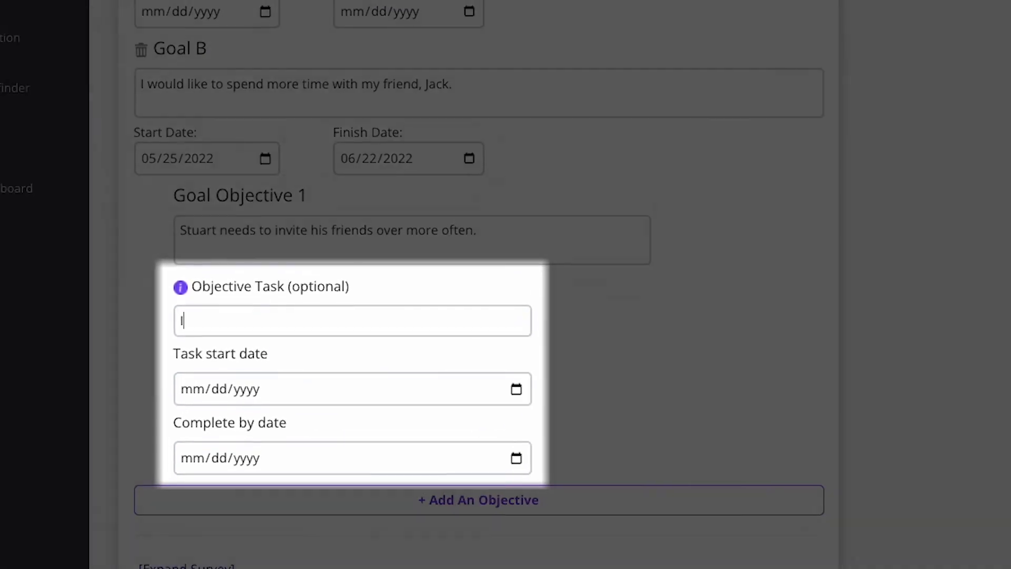
pyautogui.write('Jack ')
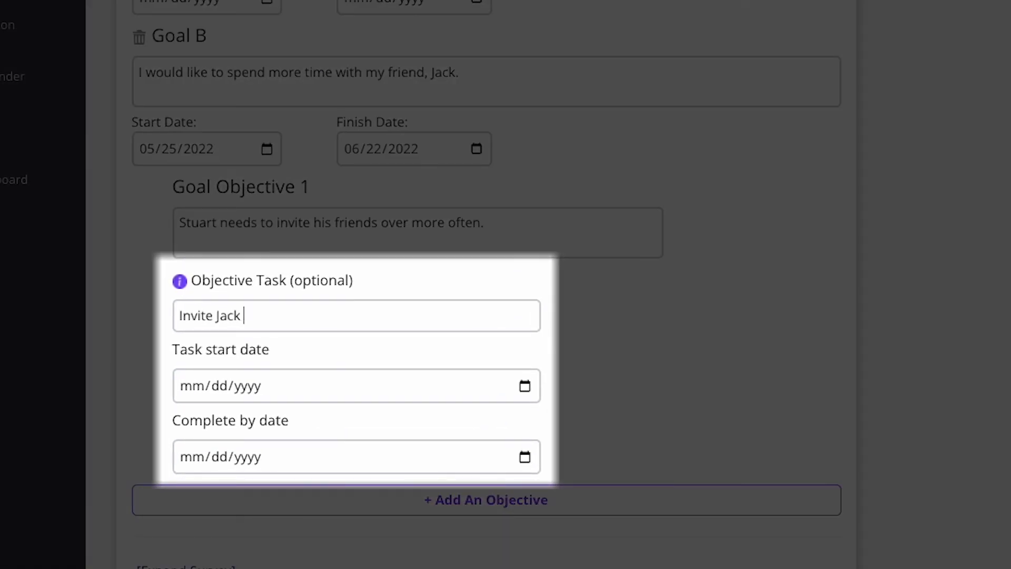
pyautogui.write('over on Saturday to play')
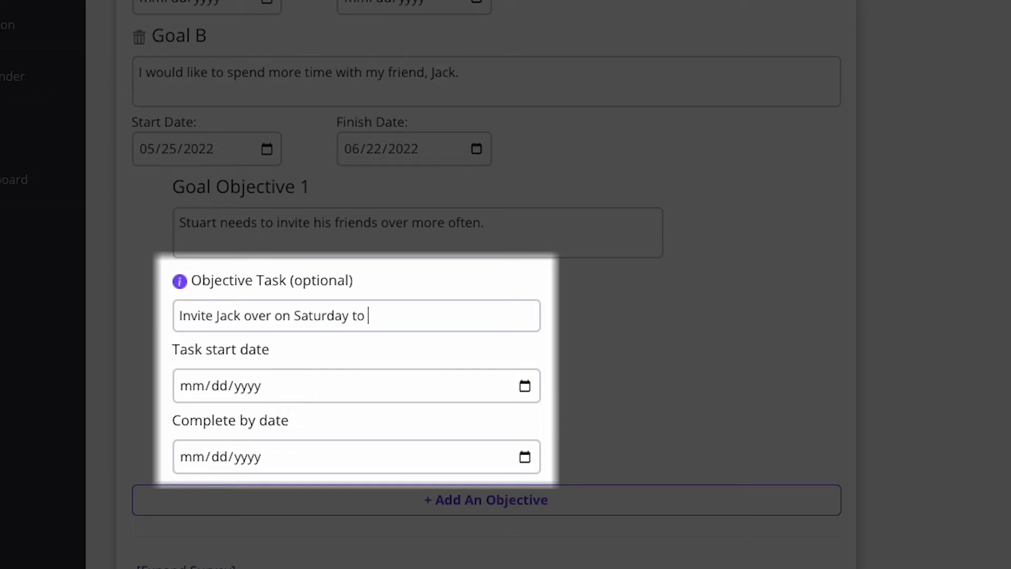
pyautogui.write(' Halo.')
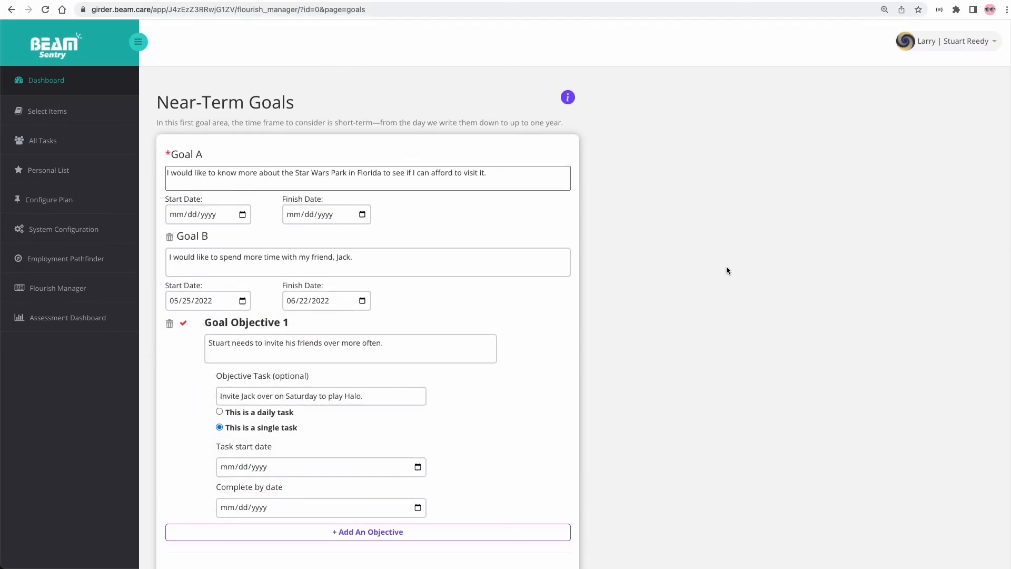
# - Date the Halo task to start today, 05/25/2022, and complete by 05/28/2022
pyautogui.scroll(-3, 712, 439)
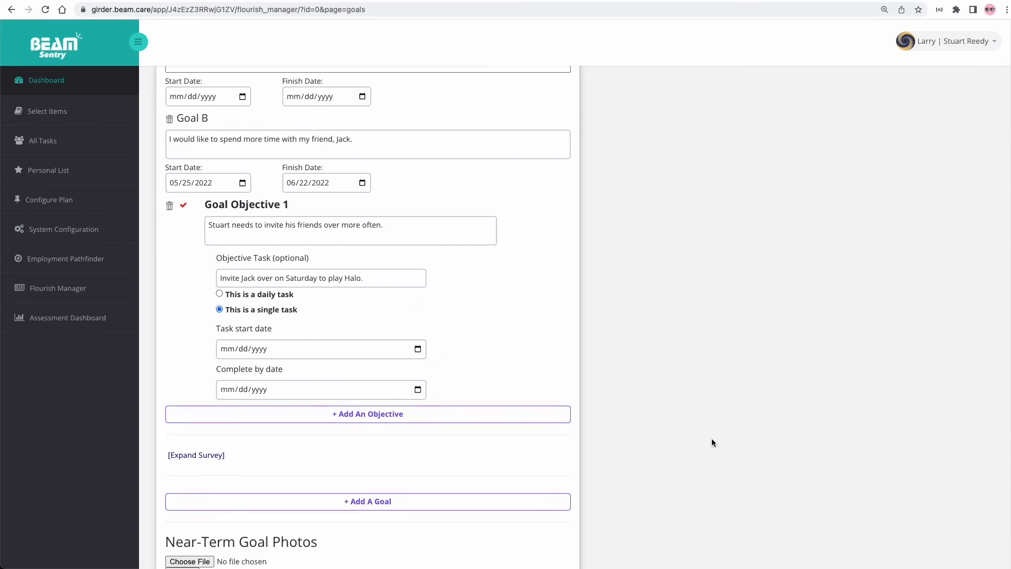
pyautogui.scroll(-1, 711, 438)
pyautogui.click(419, 308)
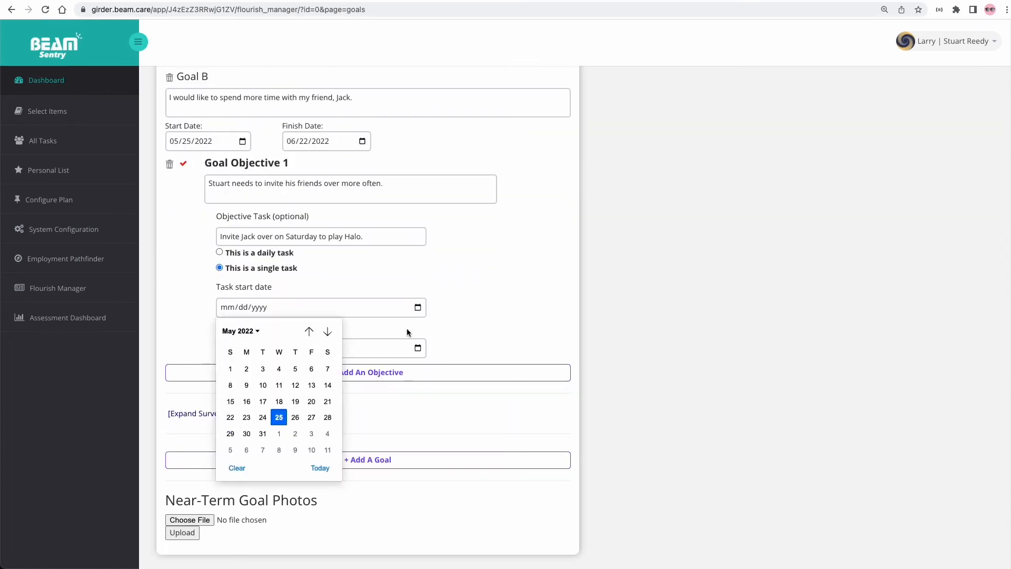
pyautogui.click(312, 466)
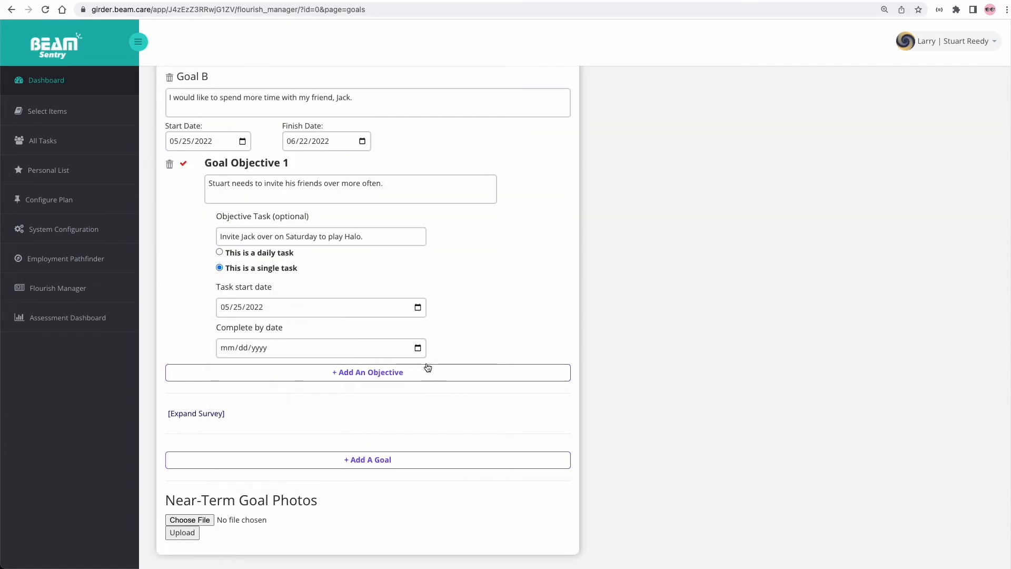
pyautogui.click(419, 348)
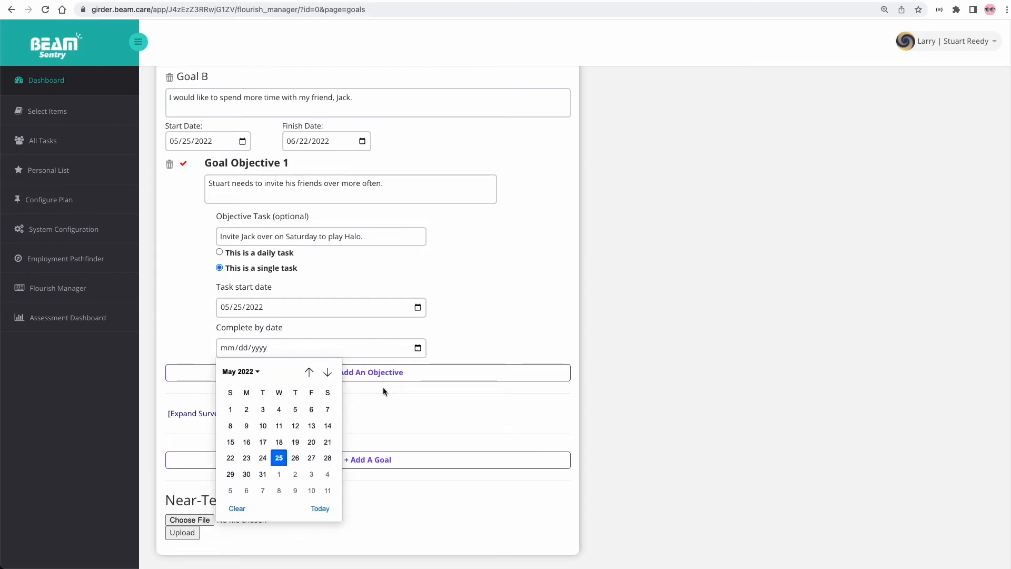
pyautogui.click(328, 458)
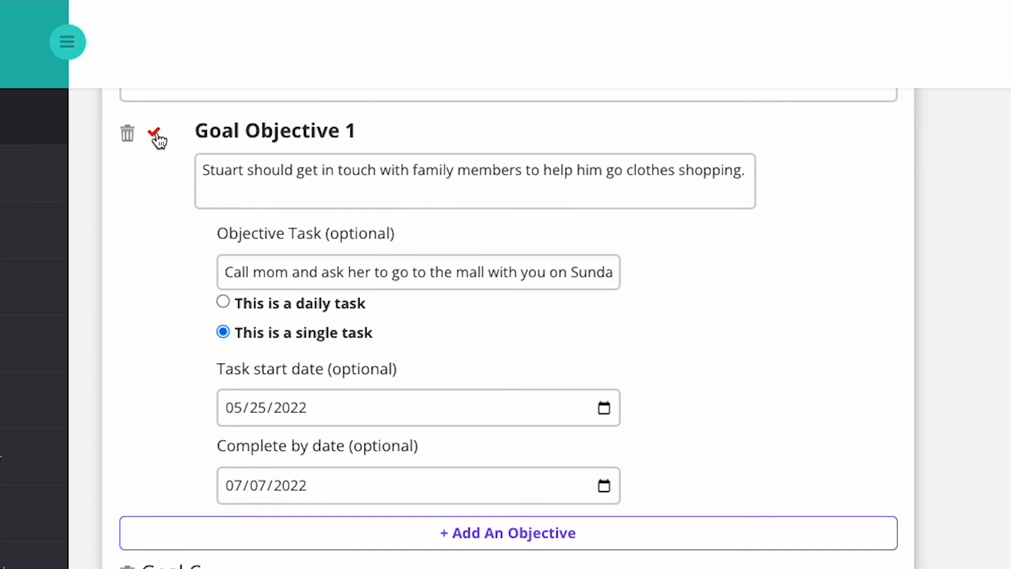
# - Check off the clothes-shopping objective and submit the goals plan with Finish
pyautogui.click(156, 137)
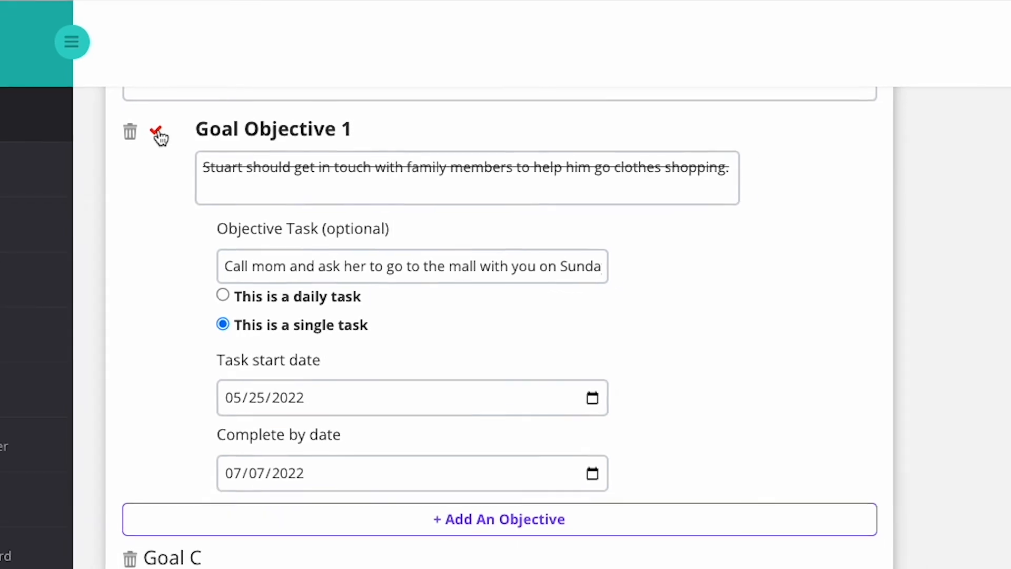
pyautogui.scroll(-10, 368, 316)
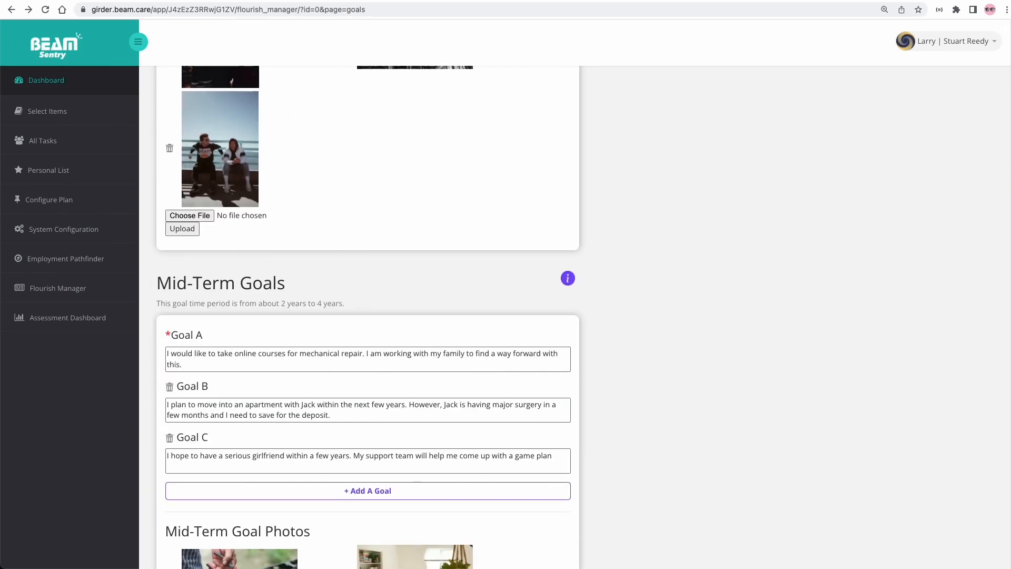
pyautogui.scroll(-15, 998, 316)
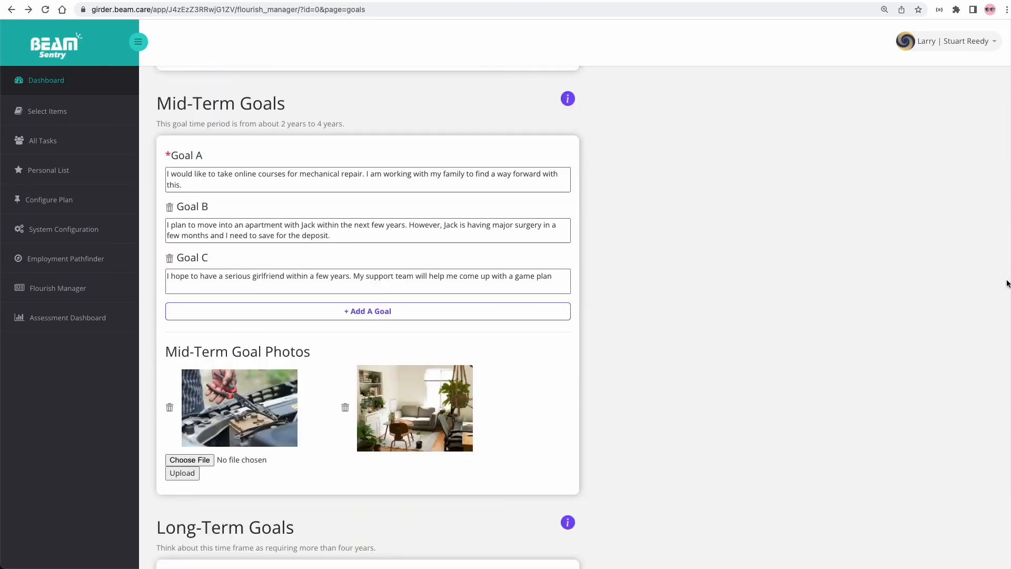
pyautogui.scroll(-10, 989, 375)
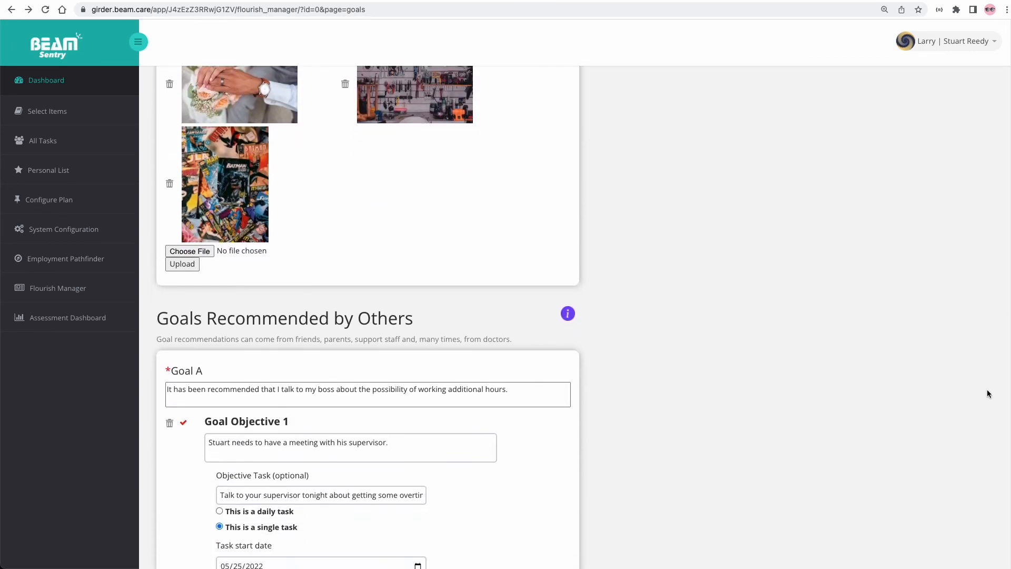
pyautogui.scroll(-7, 985, 459)
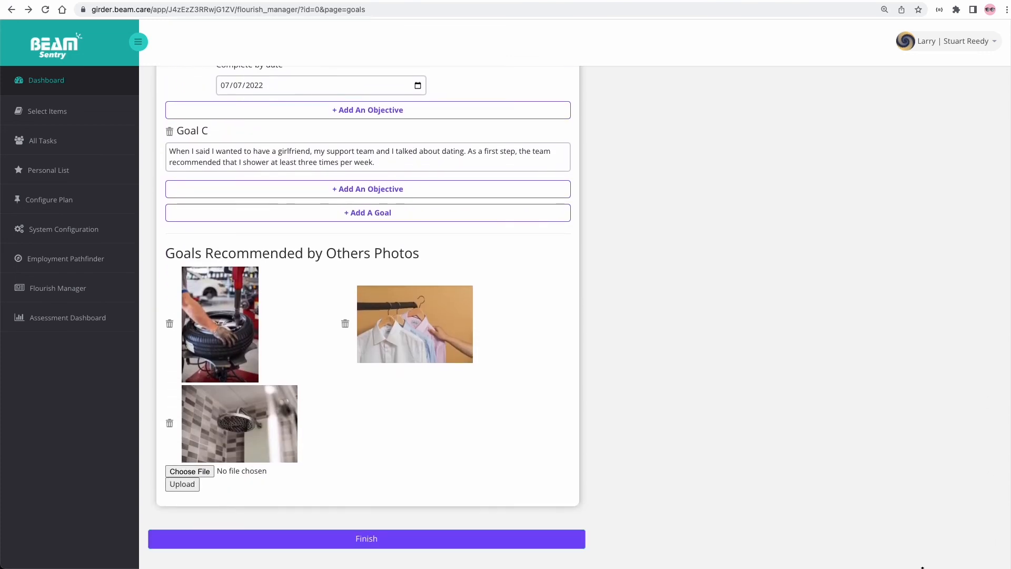
pyautogui.click(489, 540)
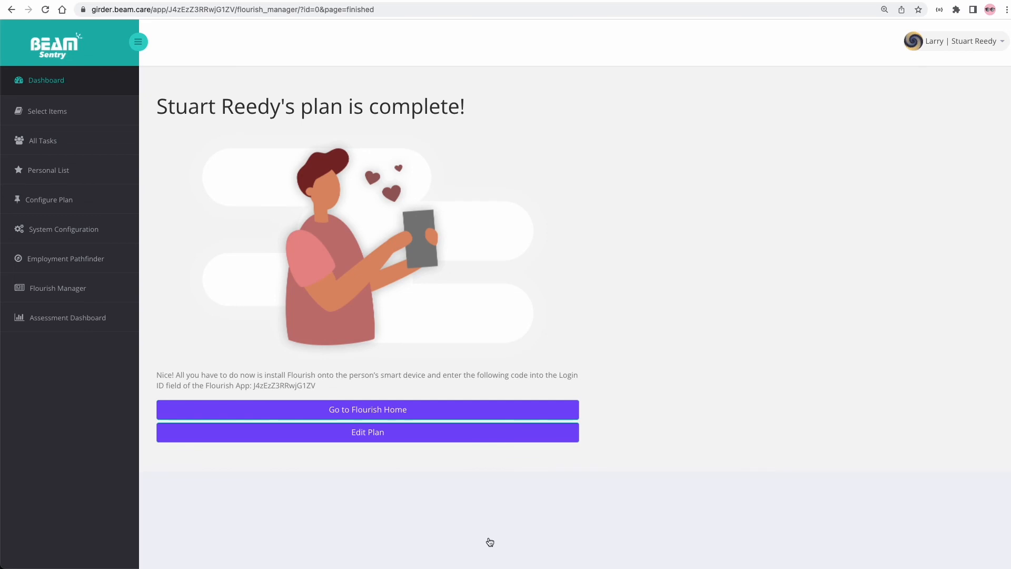
# - Go to Flourish Home and scroll to the three tasks due today and Plan History
pyautogui.click(458, 410)
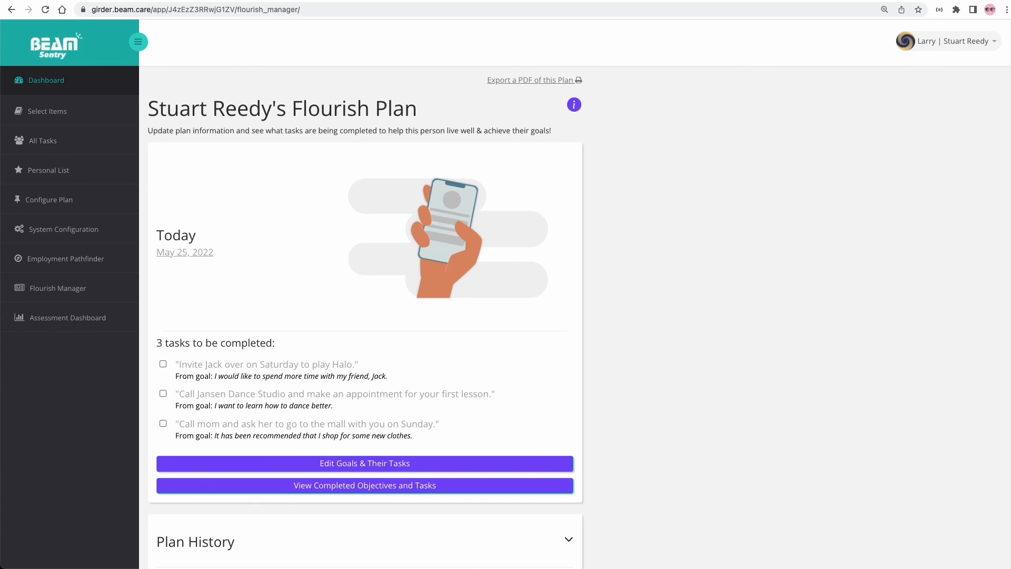
pyautogui.scroll(-5, 365, 308)
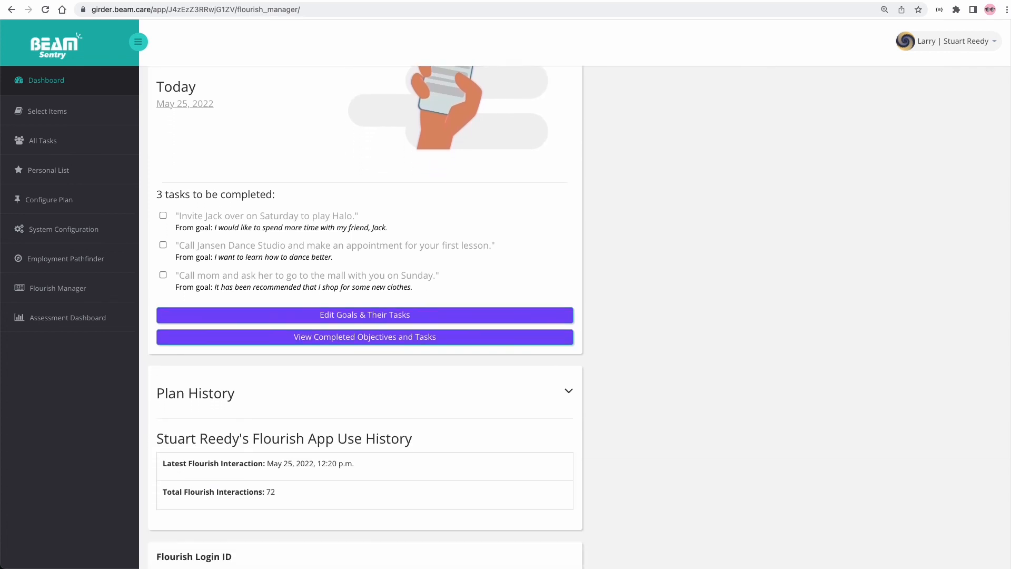
pyautogui.scroll(-2, 365, 308)
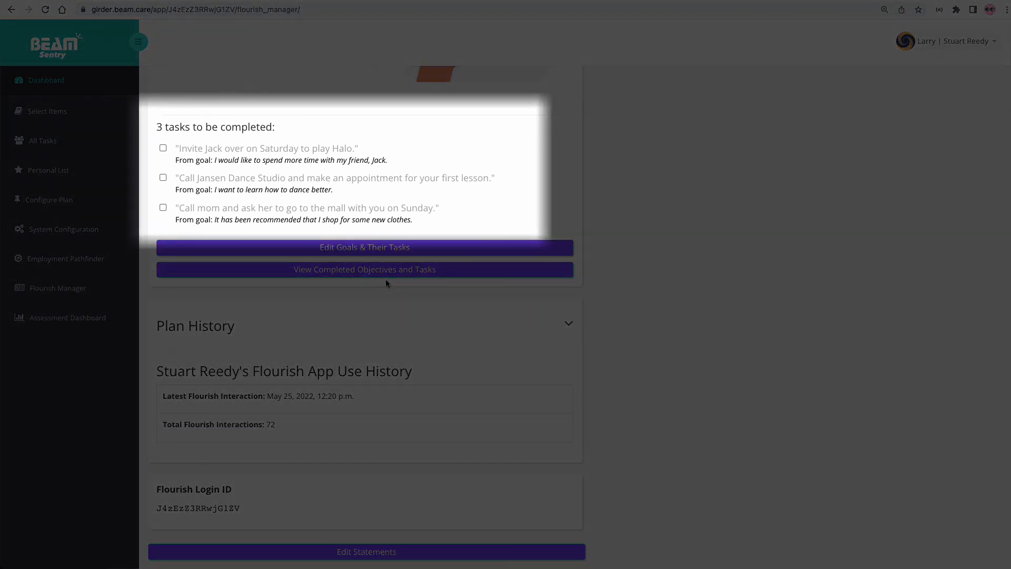
# - Tick the Jansen Dance Studio task, view Total Flourish Interactions, and return to the overview
pyautogui.click(163, 178)
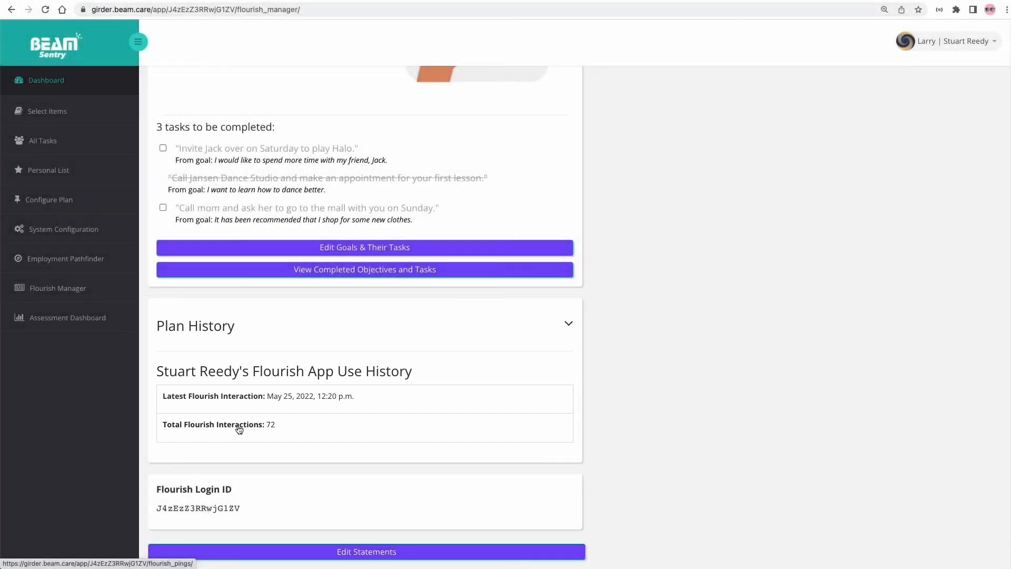
pyautogui.click(239, 429)
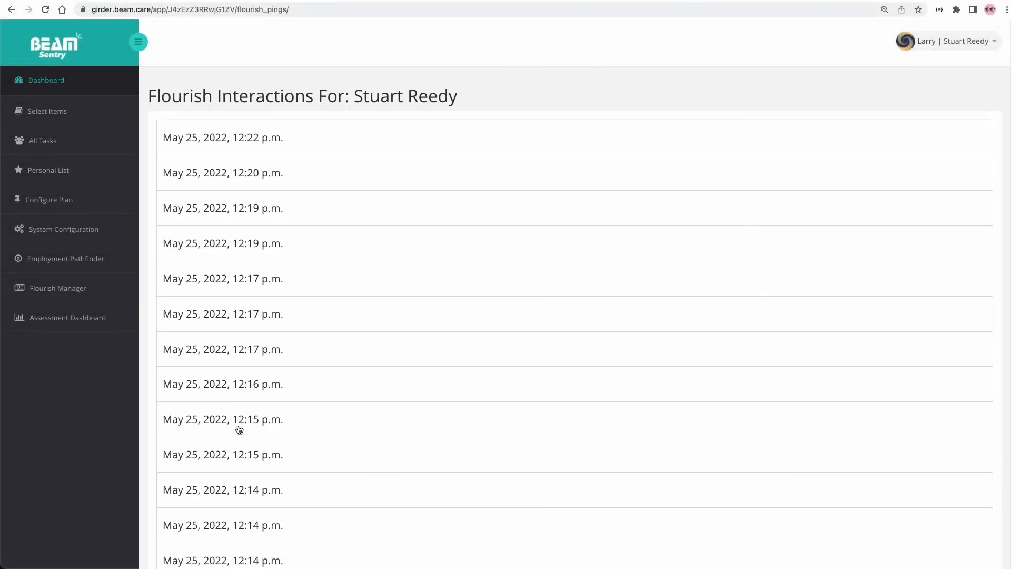
pyautogui.click(11, 10)
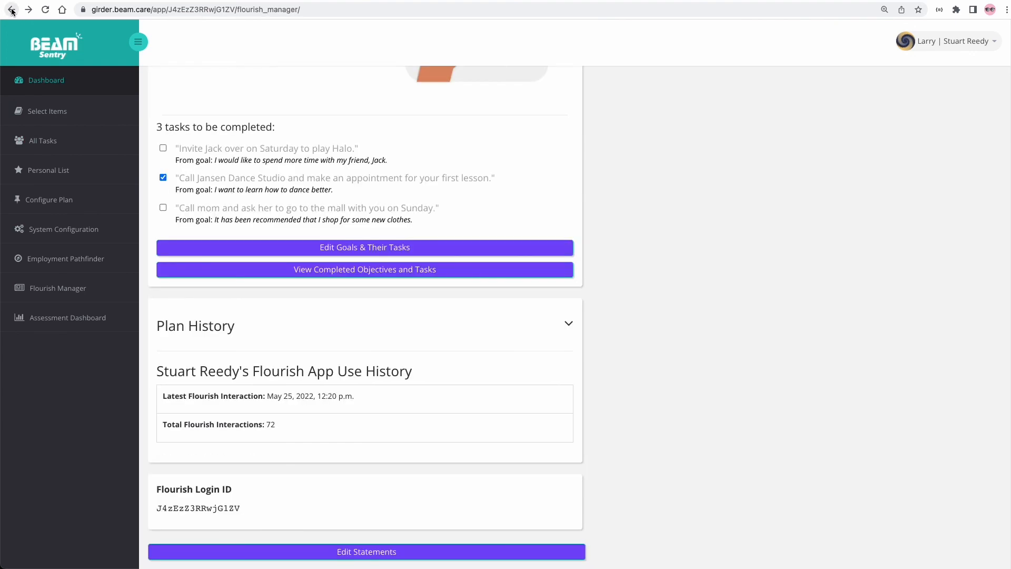